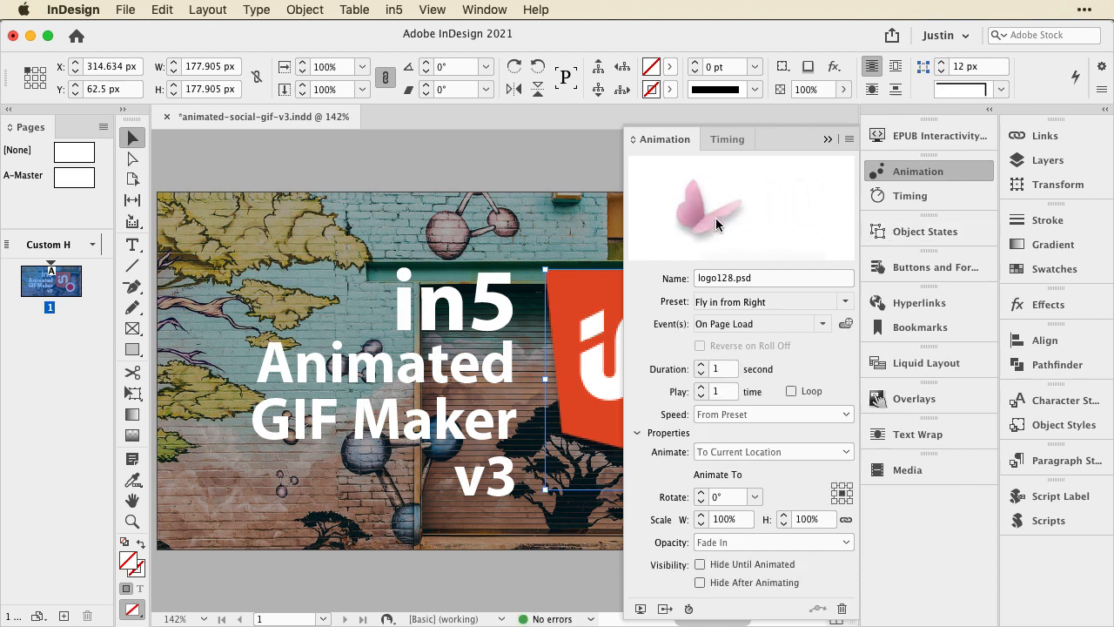
- Set the duration of the logo's Fly in from Right animation to 0.5 second and close the animation settings
left_click(702, 374)
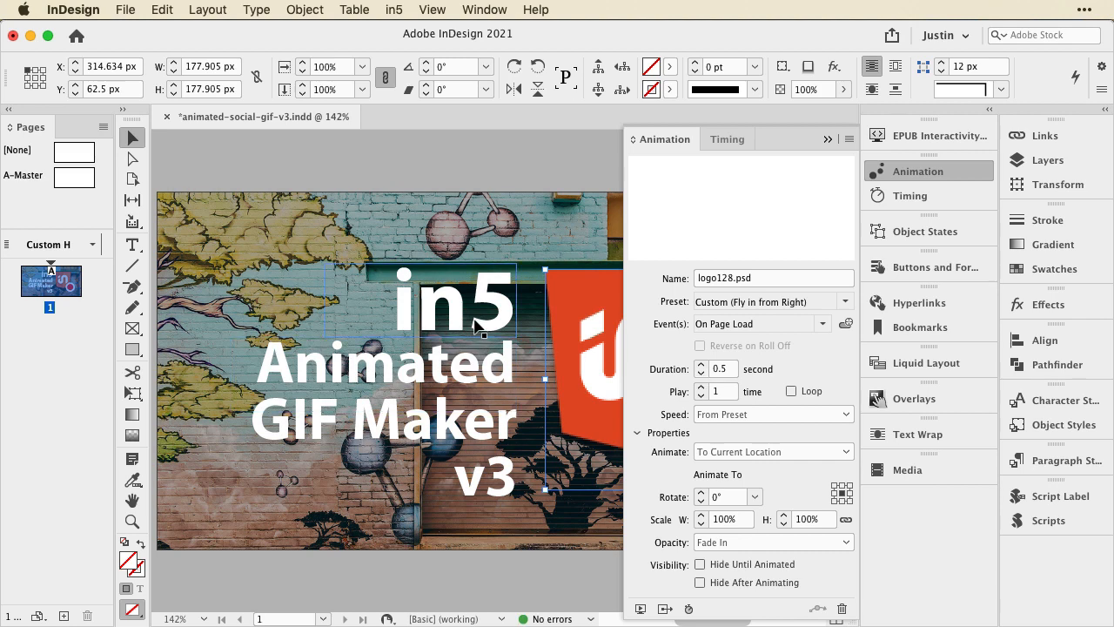
left_click(919, 171)
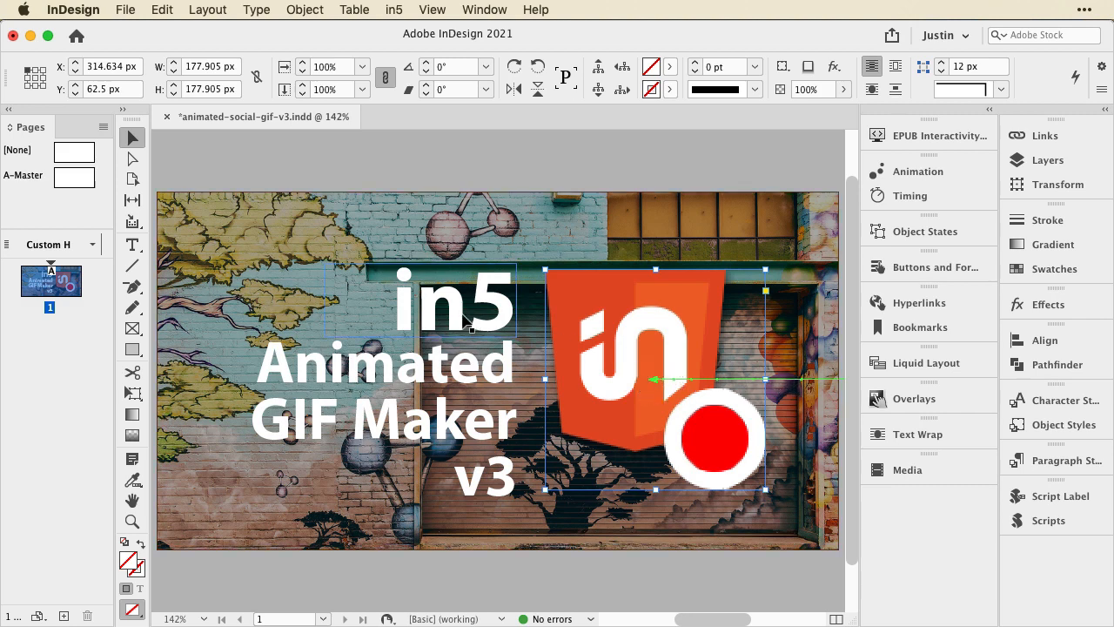
- Select the in5 text and examine the On Page Load timing entries for in5, Animated and GIF Maker
left_click(469, 324)
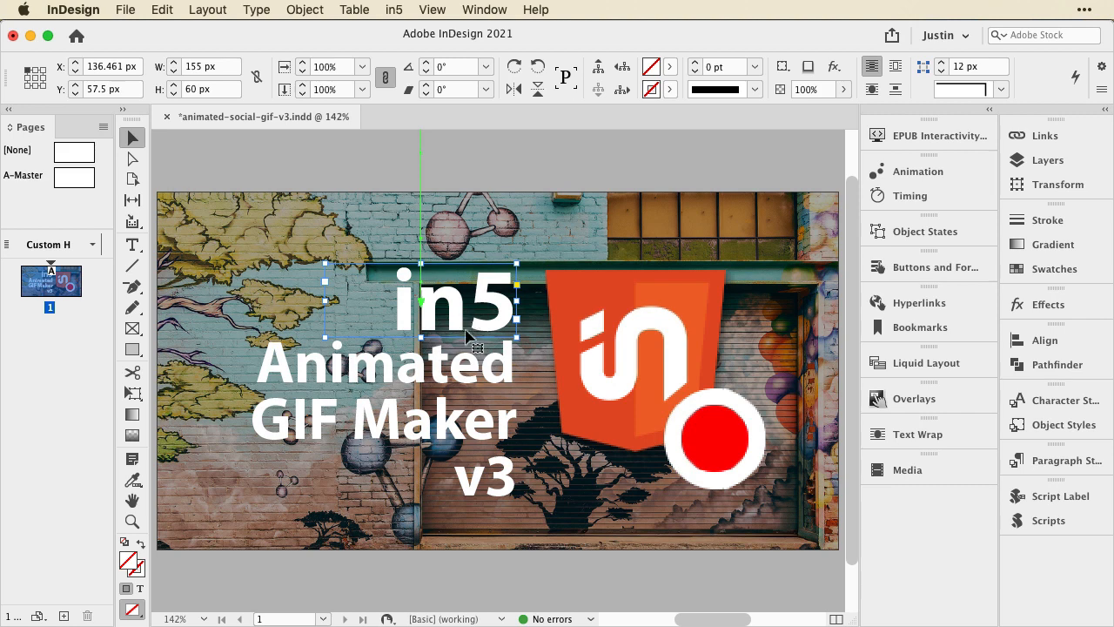
left_click(909, 196)
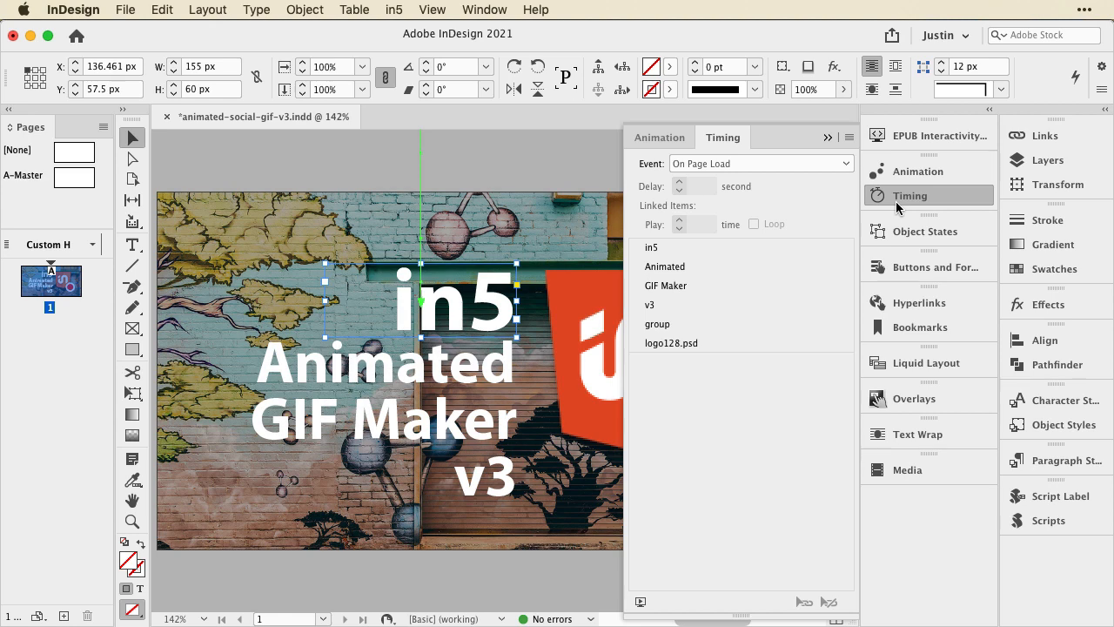
left_click(677, 253)
left_click(678, 271)
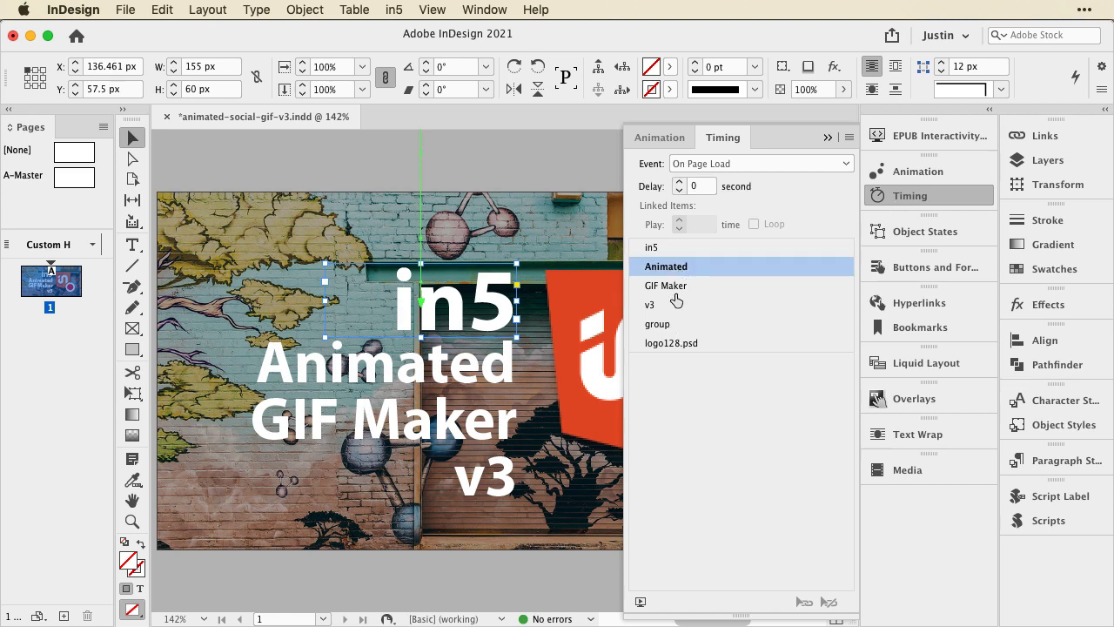
left_click(676, 290)
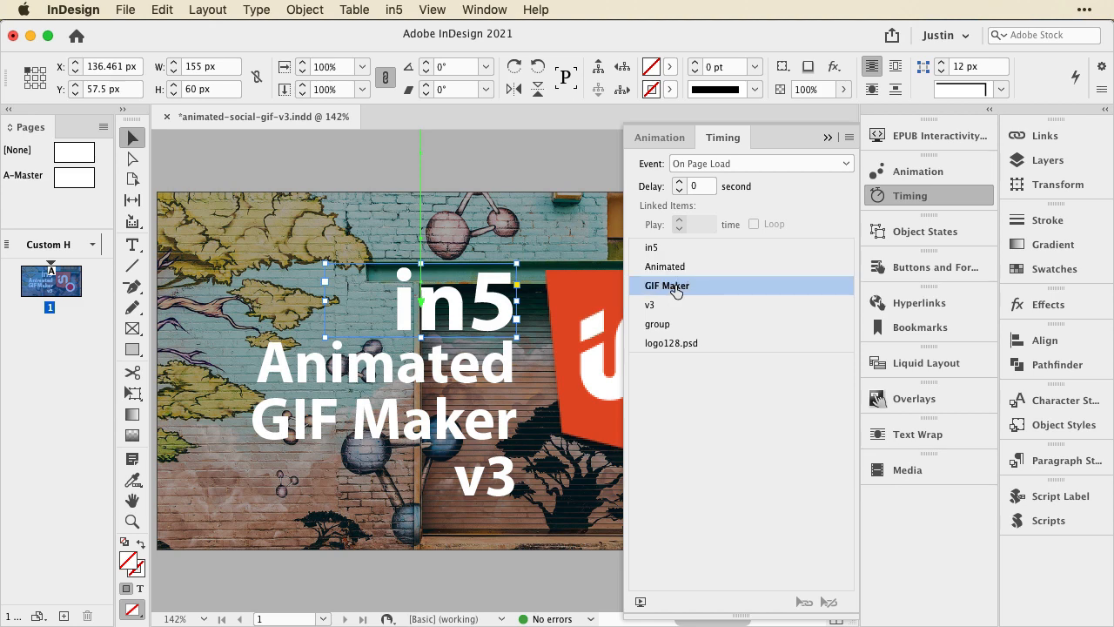
- Play the page's animations in the EPUB Interactivity Preview and close the preview
left_click(909, 129)
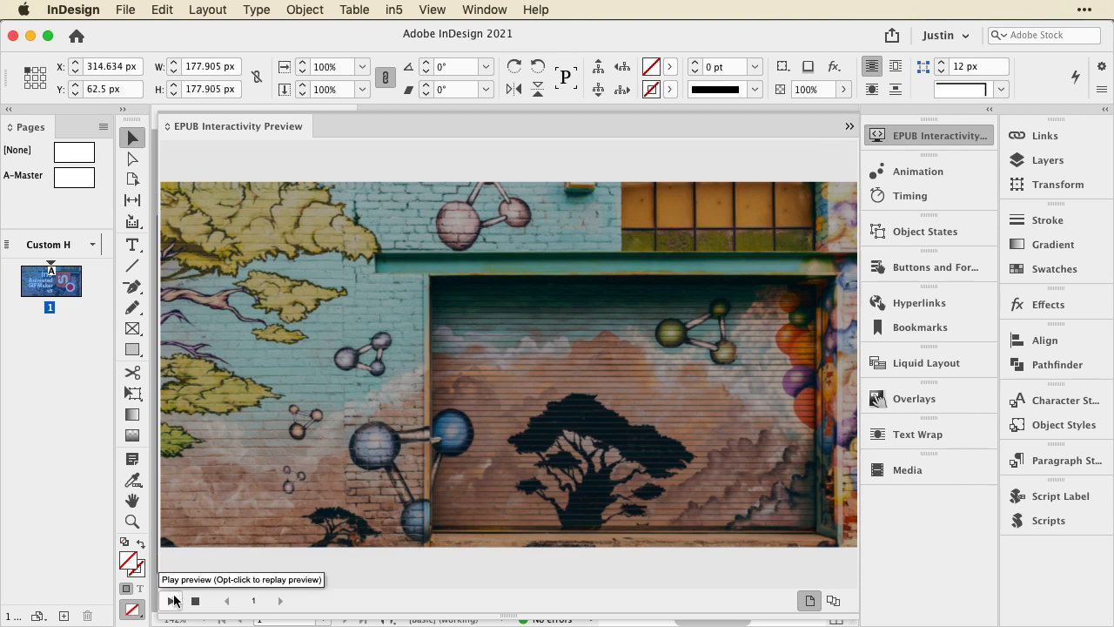
left_click(172, 600)
left_click(886, 139)
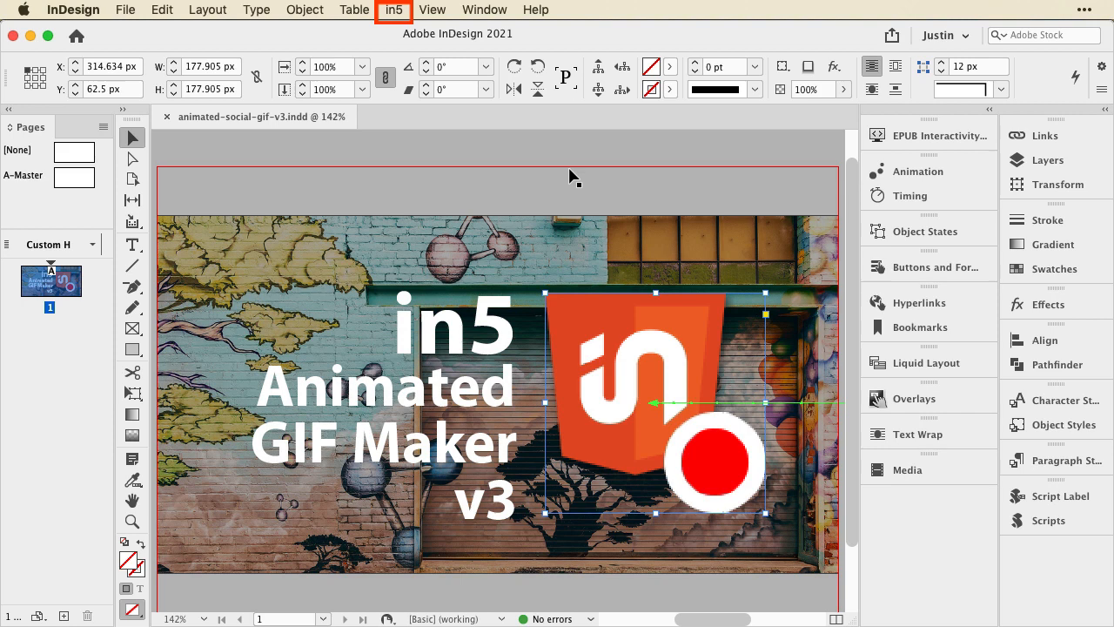
- Export the document with the in5 Easy Export Wizard as a Banner Ad with Pixel perfect text, titled animated-social-gif
left_click(397, 8)
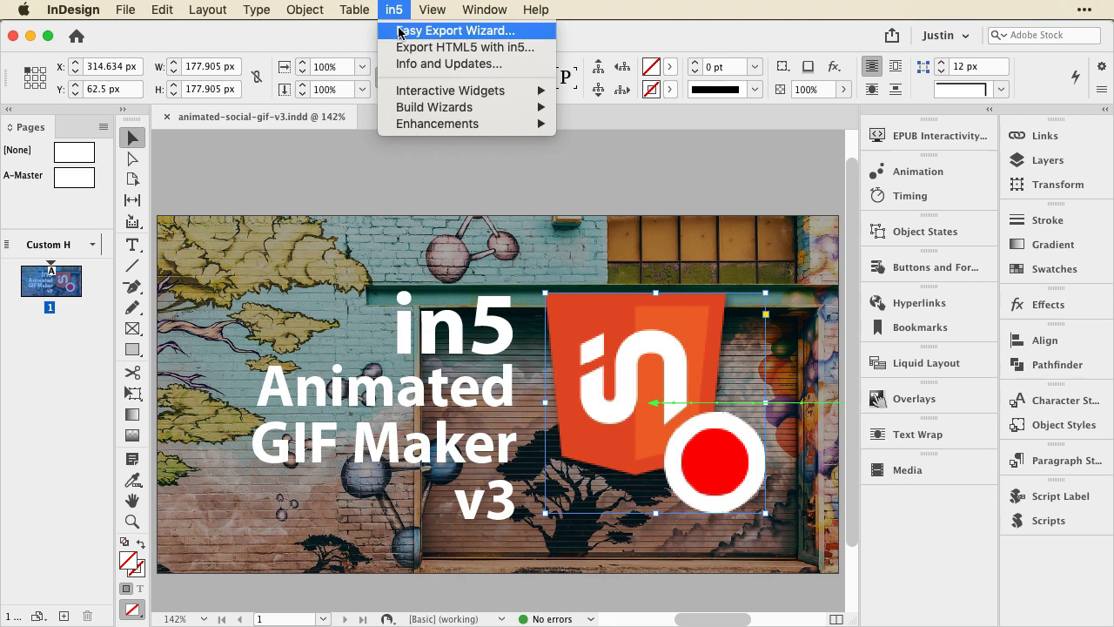
left_click(402, 31)
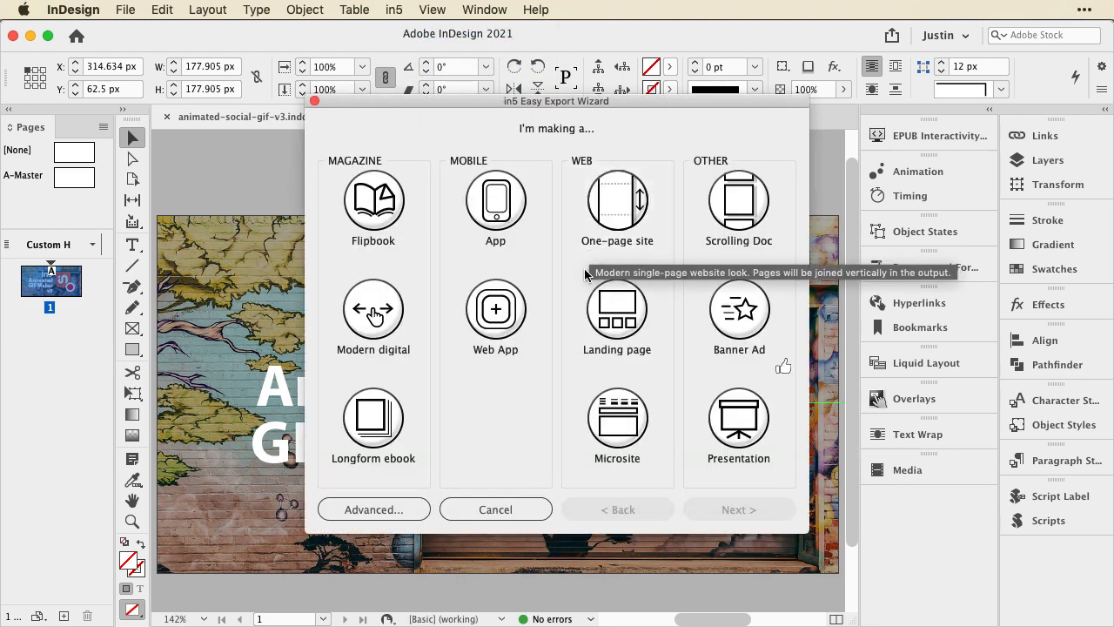
left_click(739, 322)
left_click(722, 510)
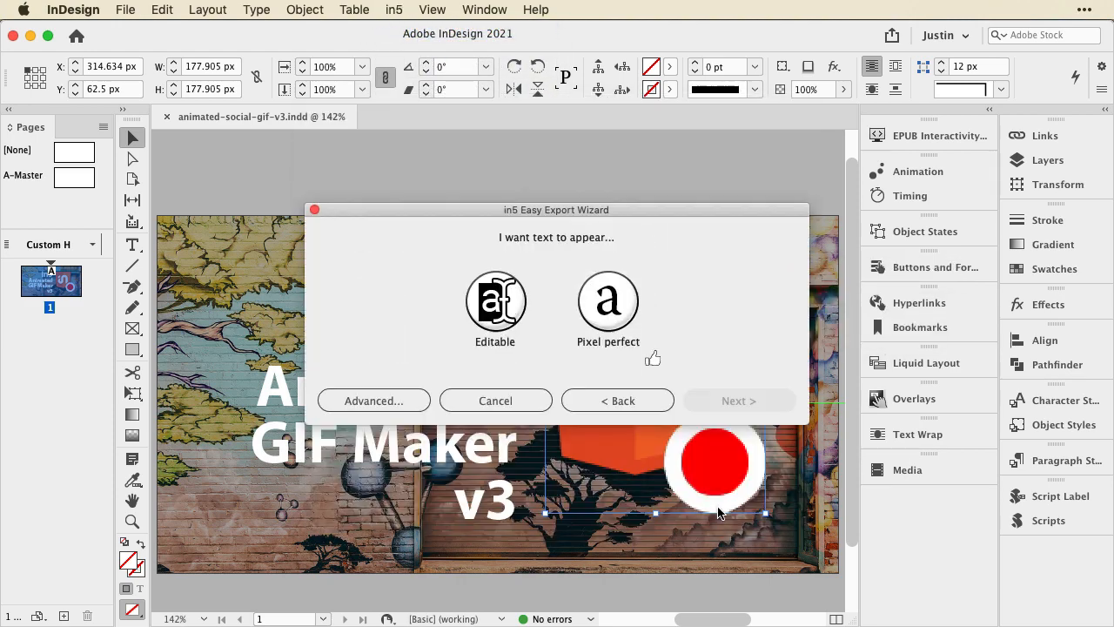
left_click(596, 309)
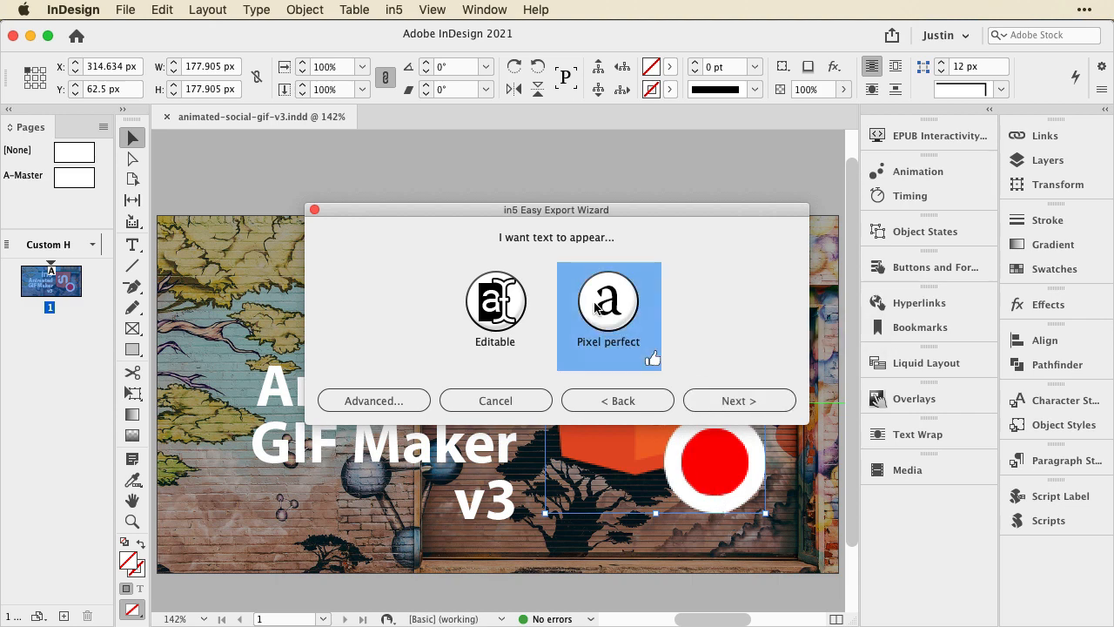
left_click(722, 398)
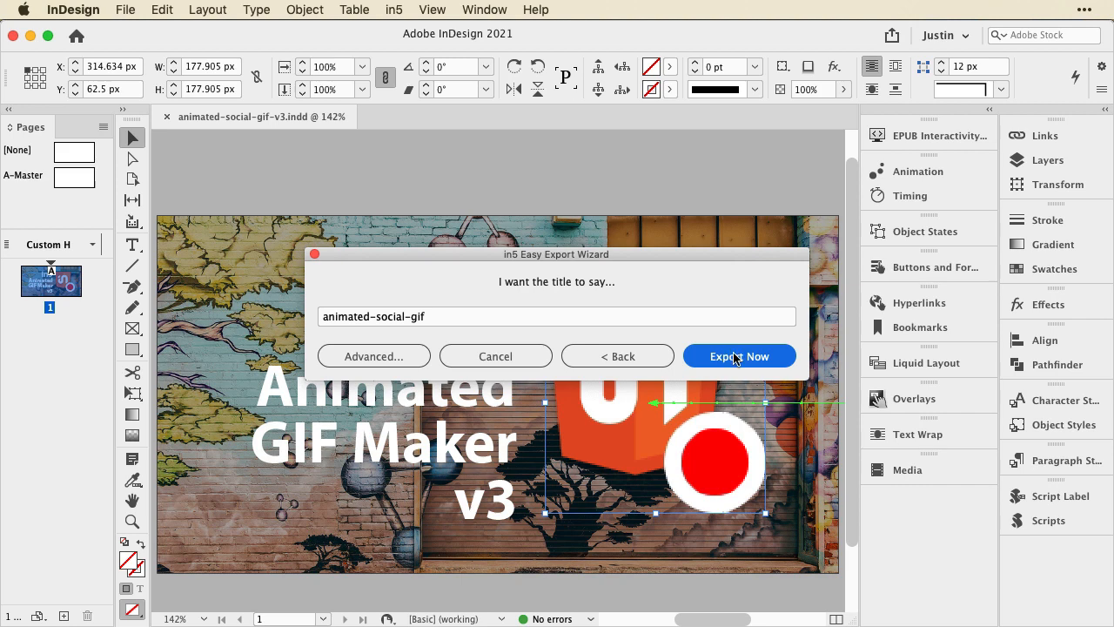
left_click(735, 357)
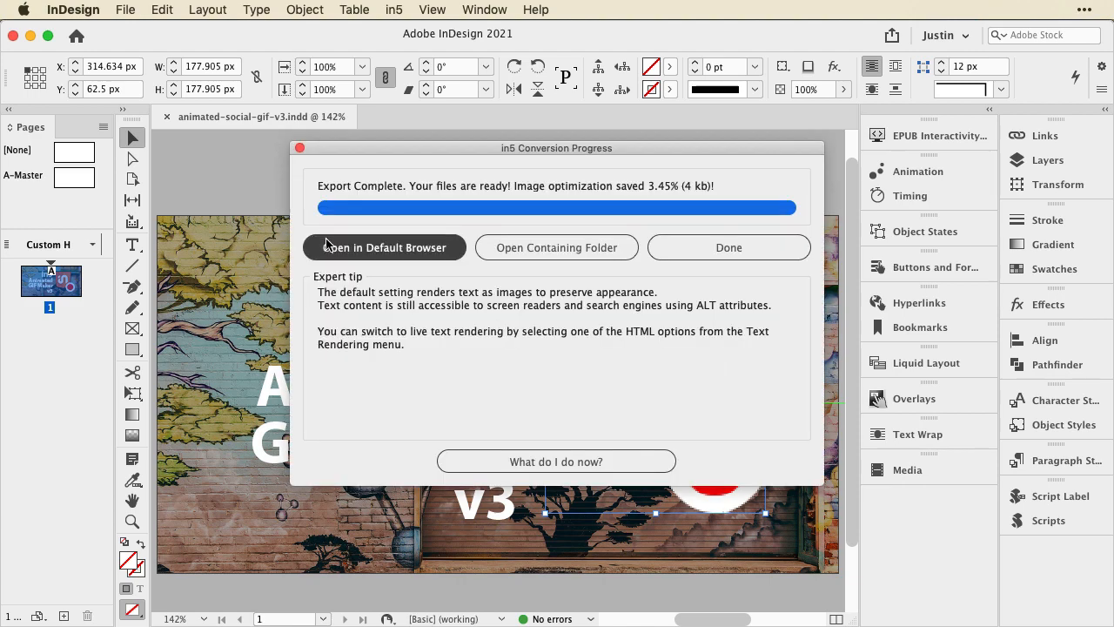
- Reload the exported page in the default browser and open the in5 Animated GIF Maker extension on it
left_click(327, 246)
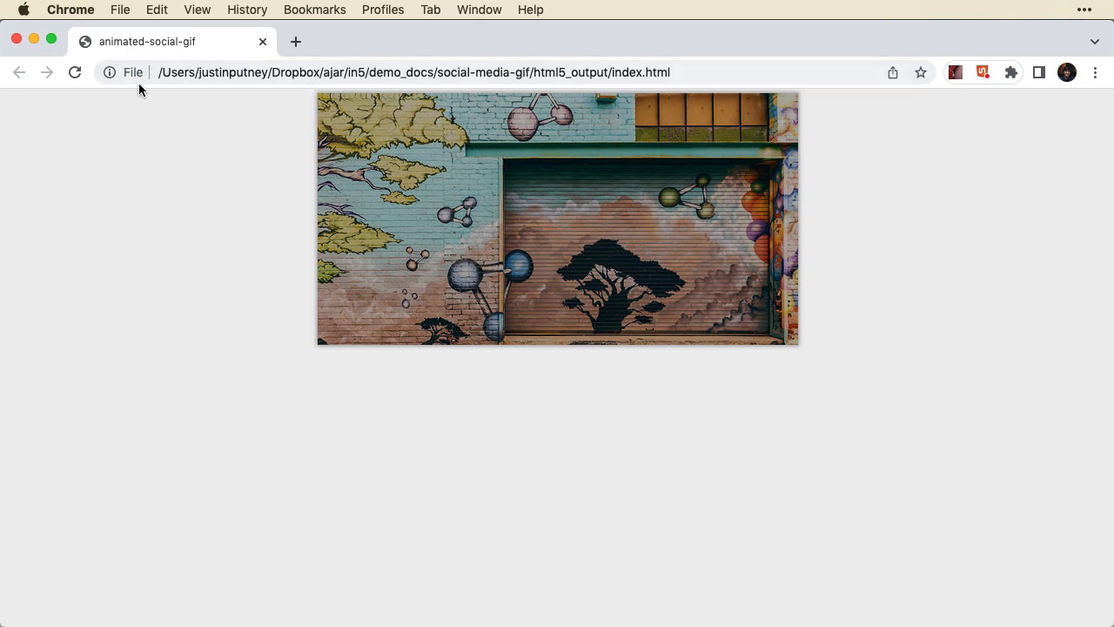
left_click(74, 76)
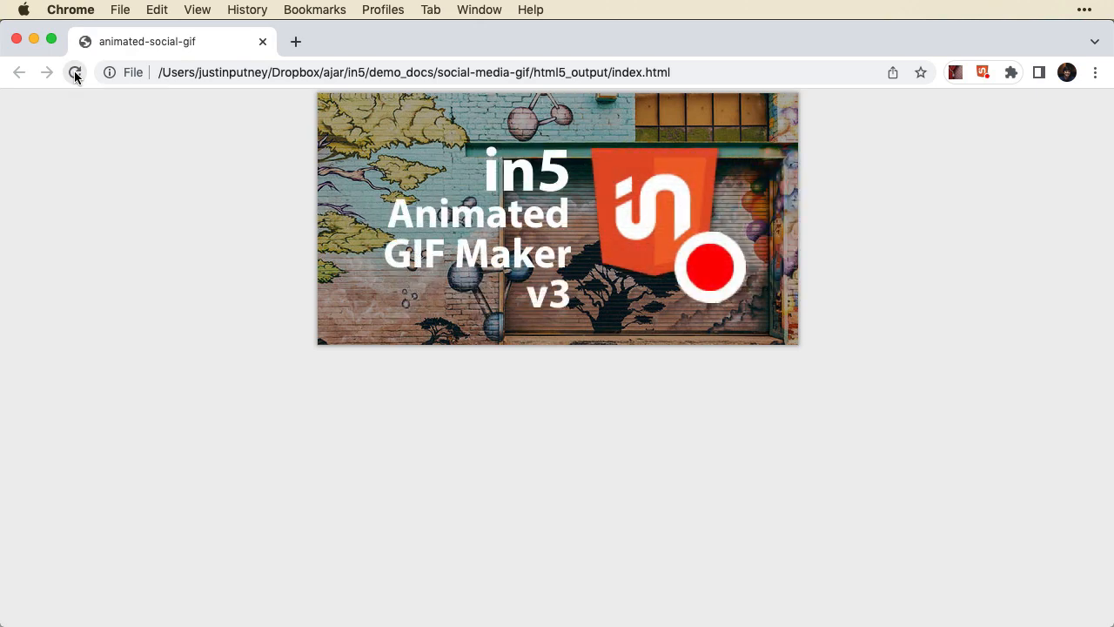
left_click(985, 70)
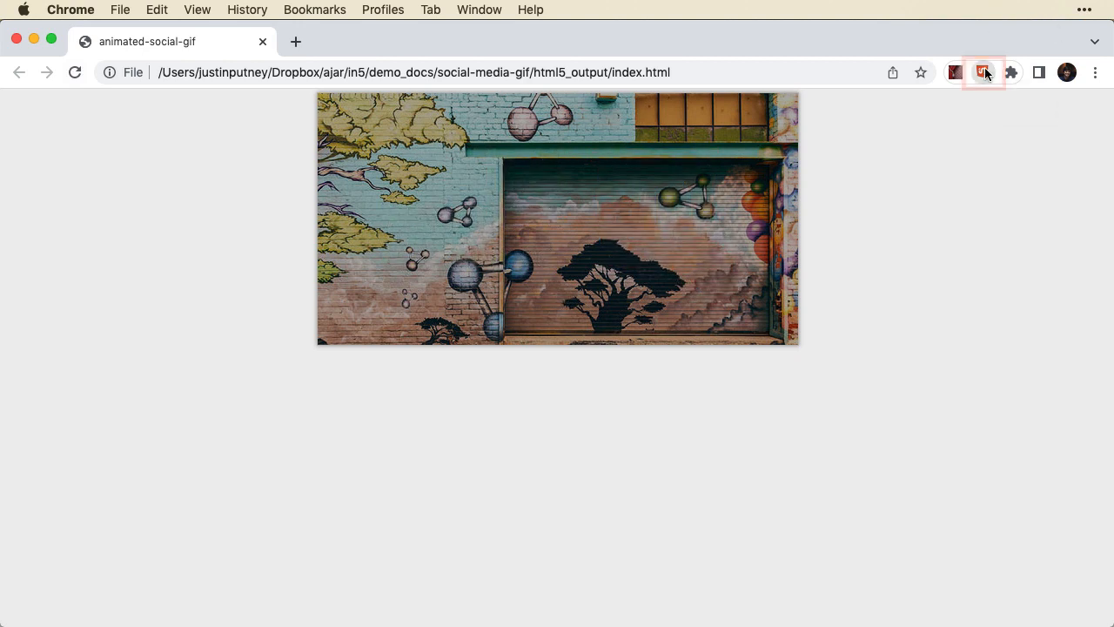
- Switch the recorder's export format to GIF to examine its settings and return it to MP4
left_click(892, 187)
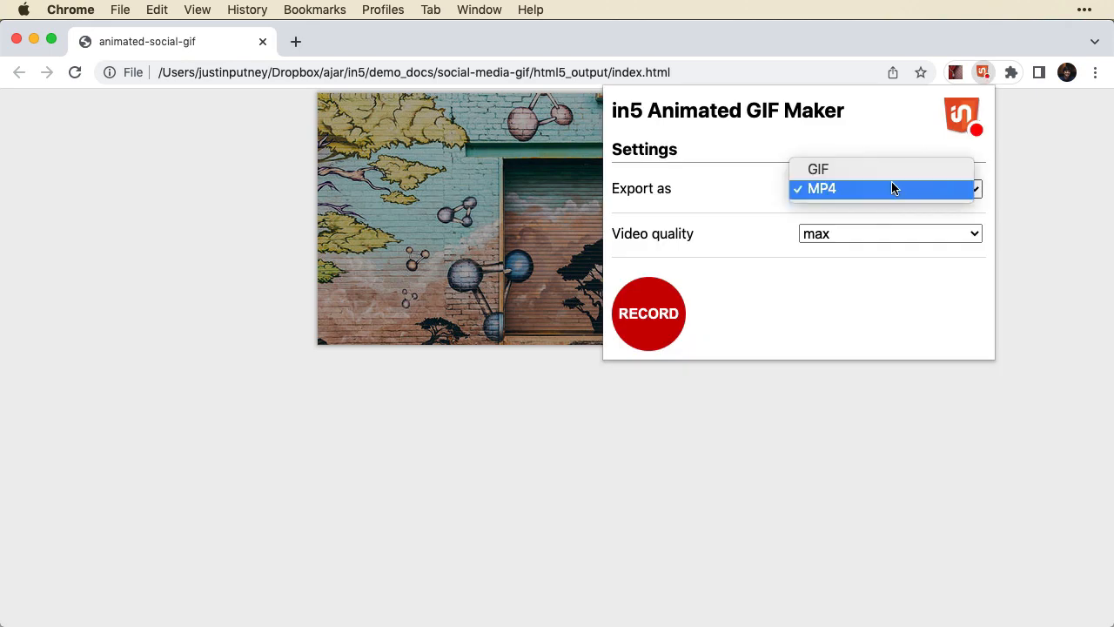
left_click(895, 169)
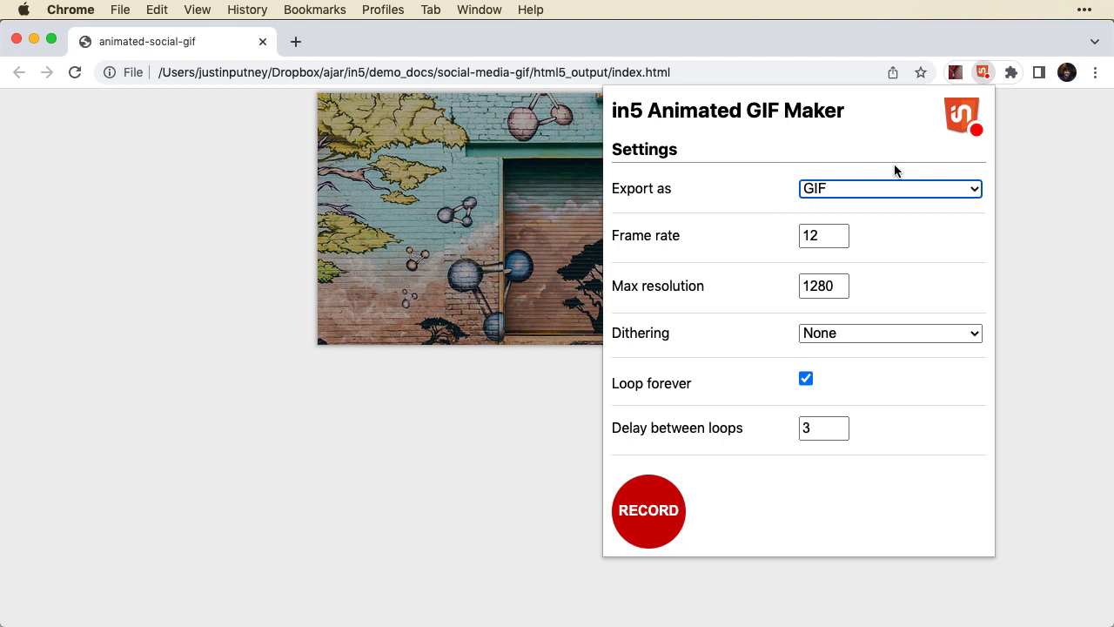
left_click(879, 188)
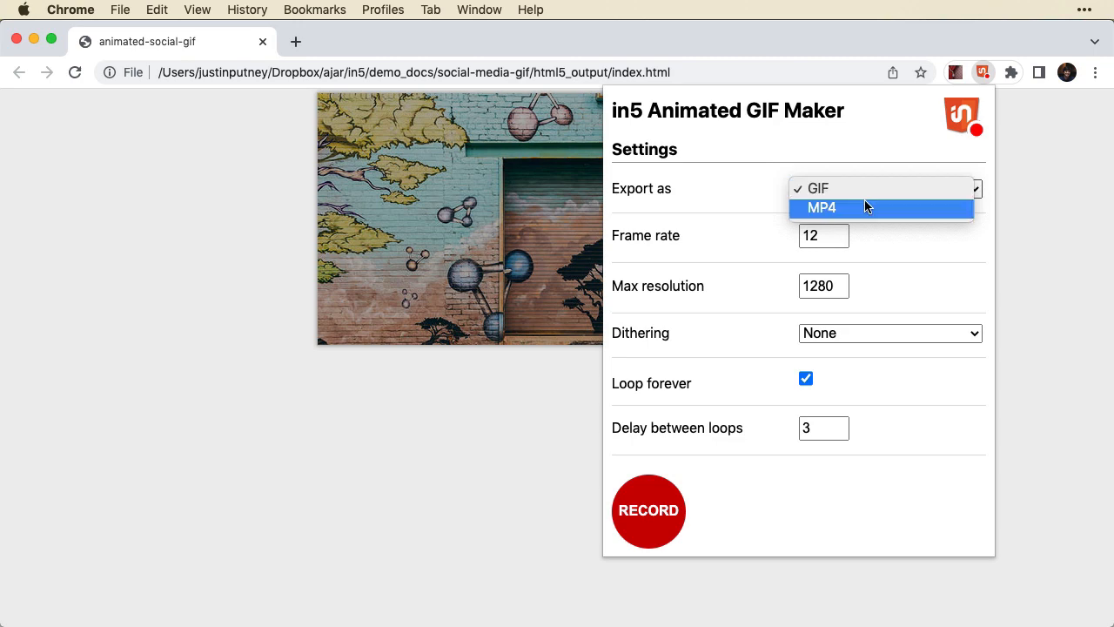
left_click(865, 206)
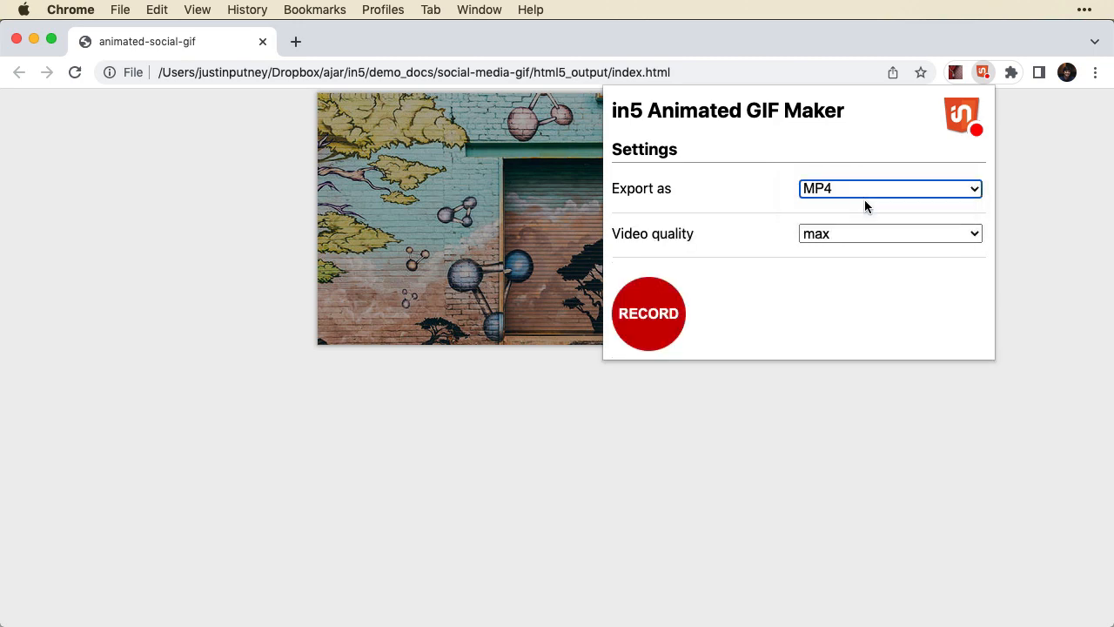
- Record the page animation as an MP4 and save the recording
left_click(653, 305)
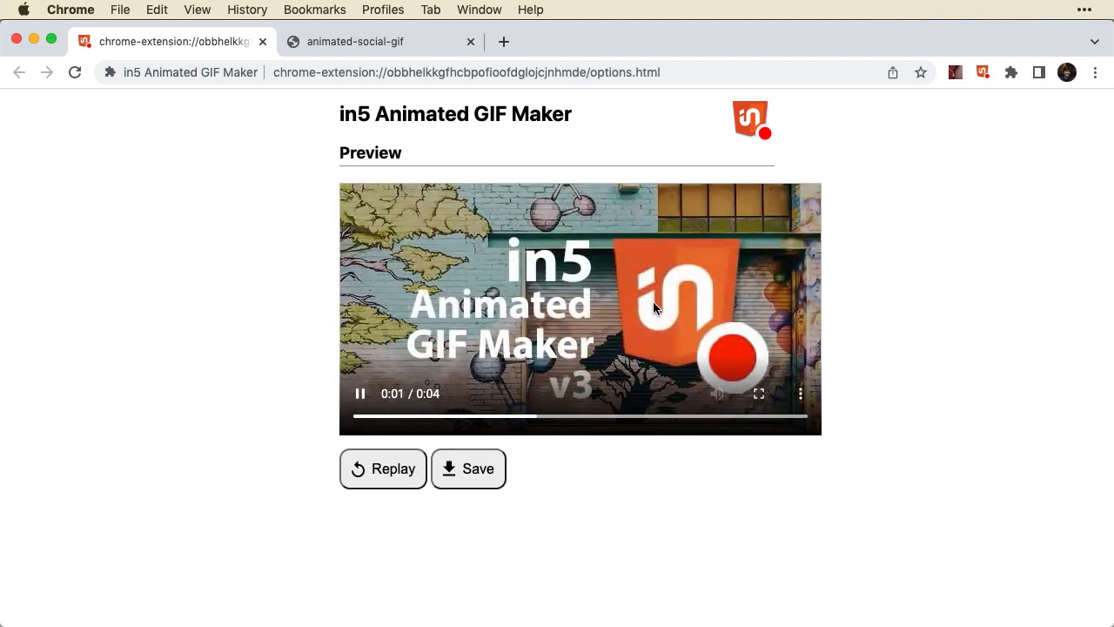
left_click(489, 471)
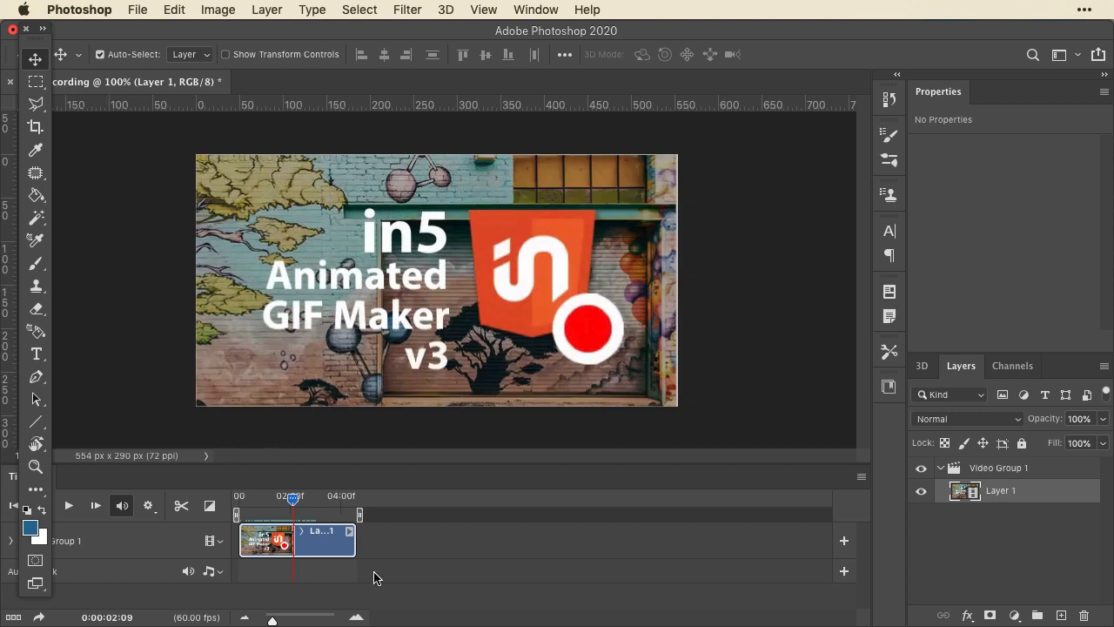
- Switch to Photoshop and scrub through the recording's timeline, stopping the playhead at 0:00:01:50
left_click(252, 504)
left_click_drag(252, 504, 298, 525)
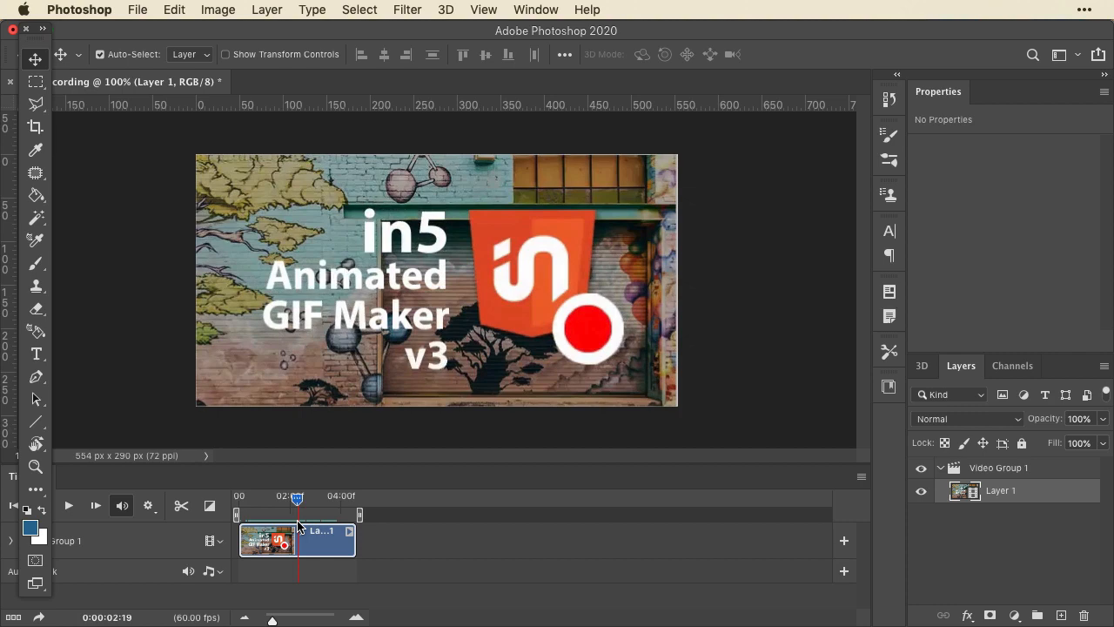
left_click(294, 504)
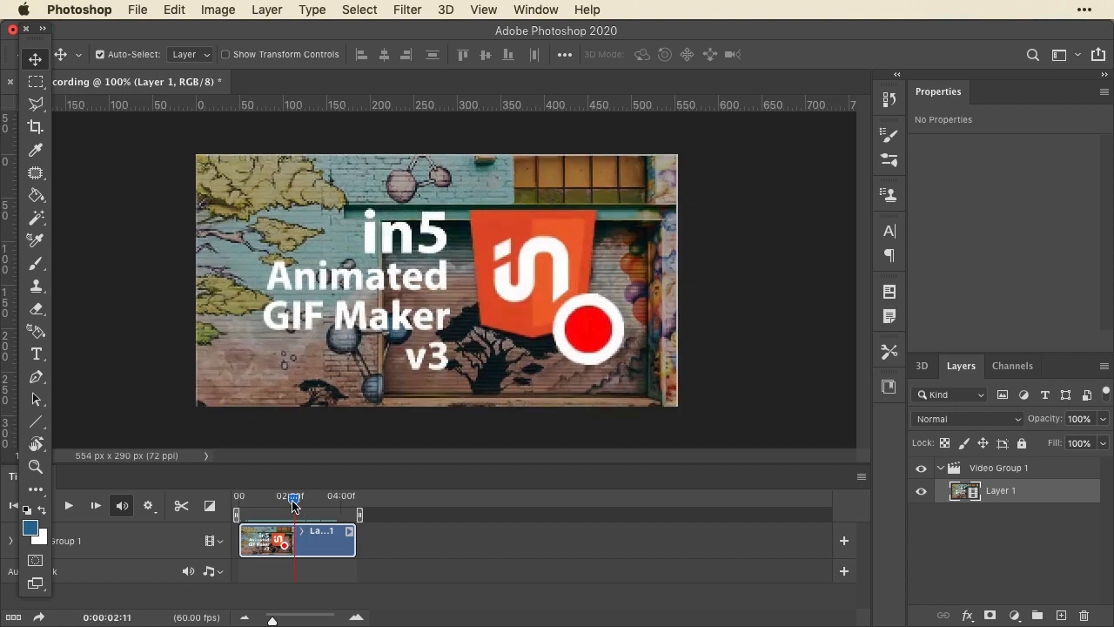
mouse_move(294, 505)
left_mouse_down()
mouse_move(260, 515)
mouse_move(285, 515)
left_mouse_up()
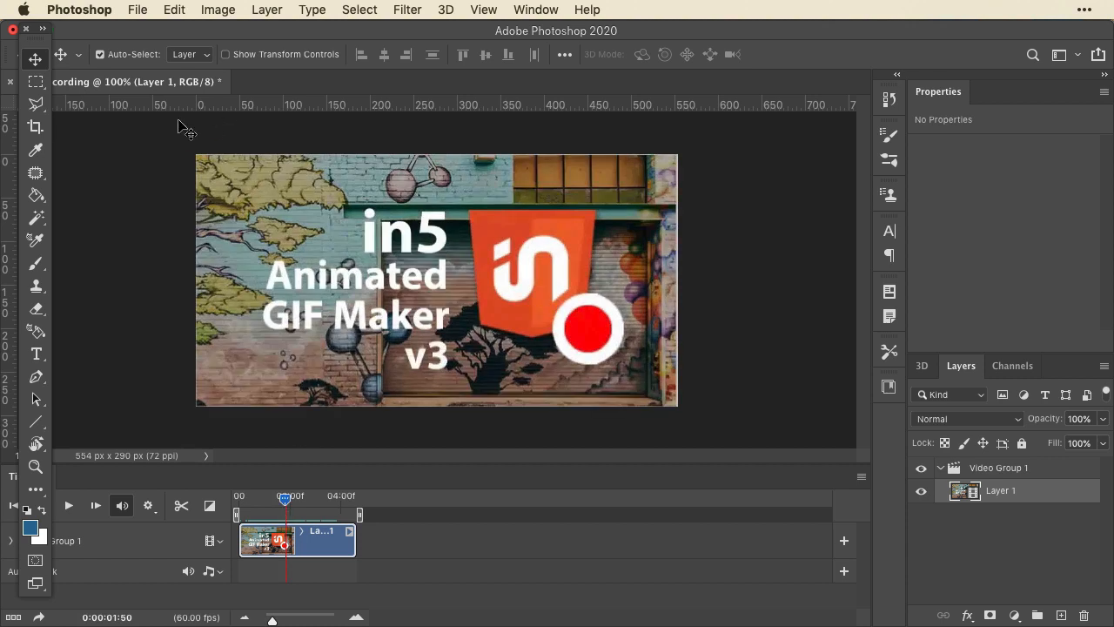
- Open the recording in Save for Web (Legacy) and set the format to GIF with 256 colors
left_click(137, 10)
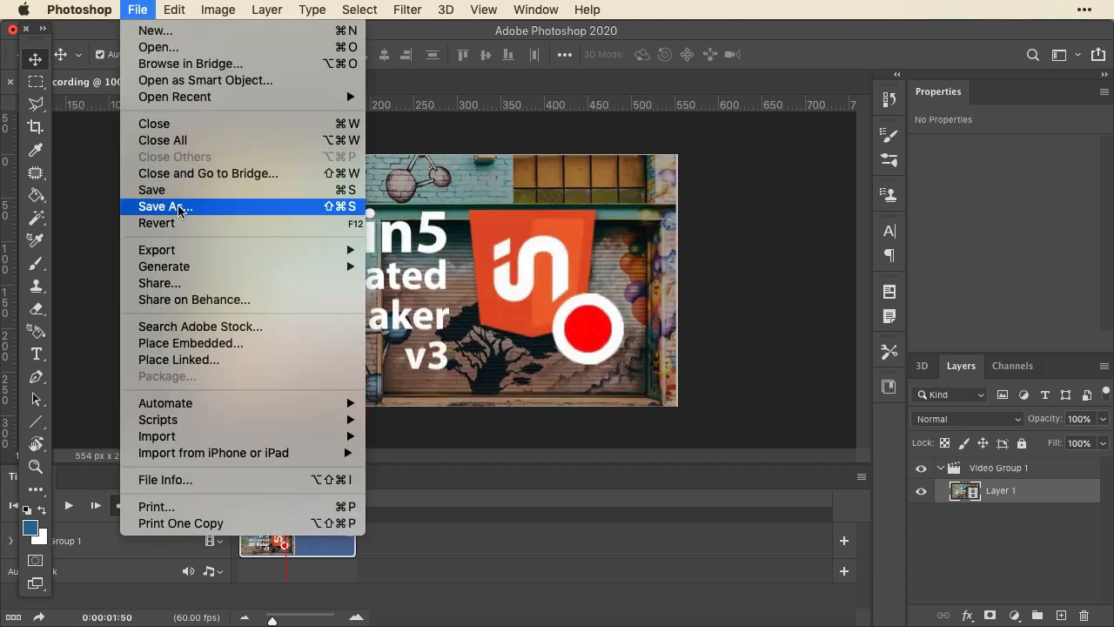
mouse_move(161, 248)
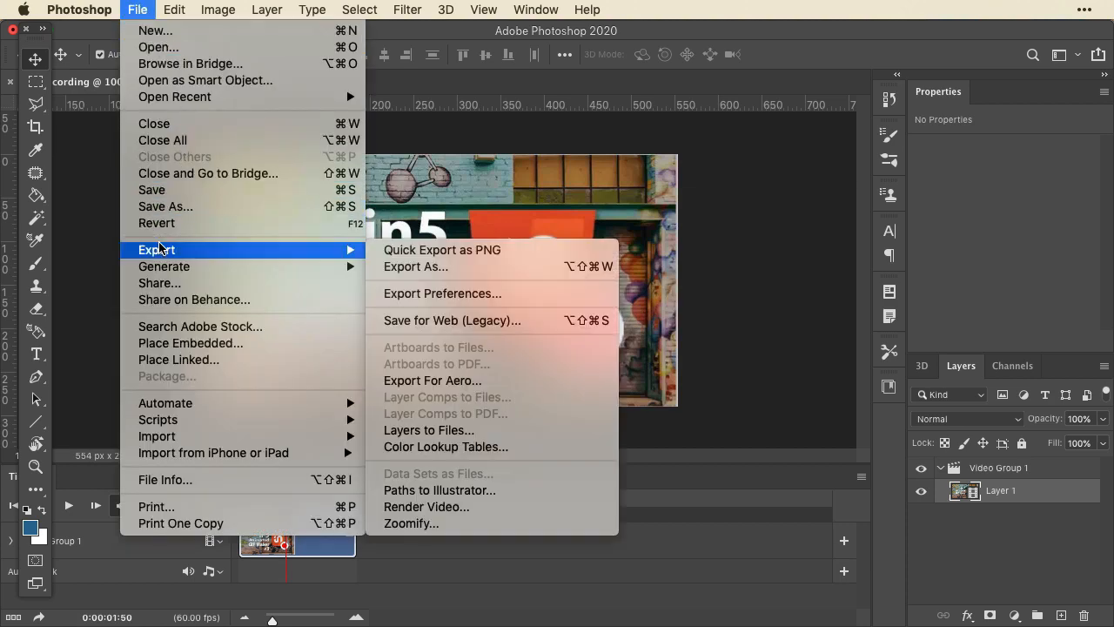
left_click(512, 324)
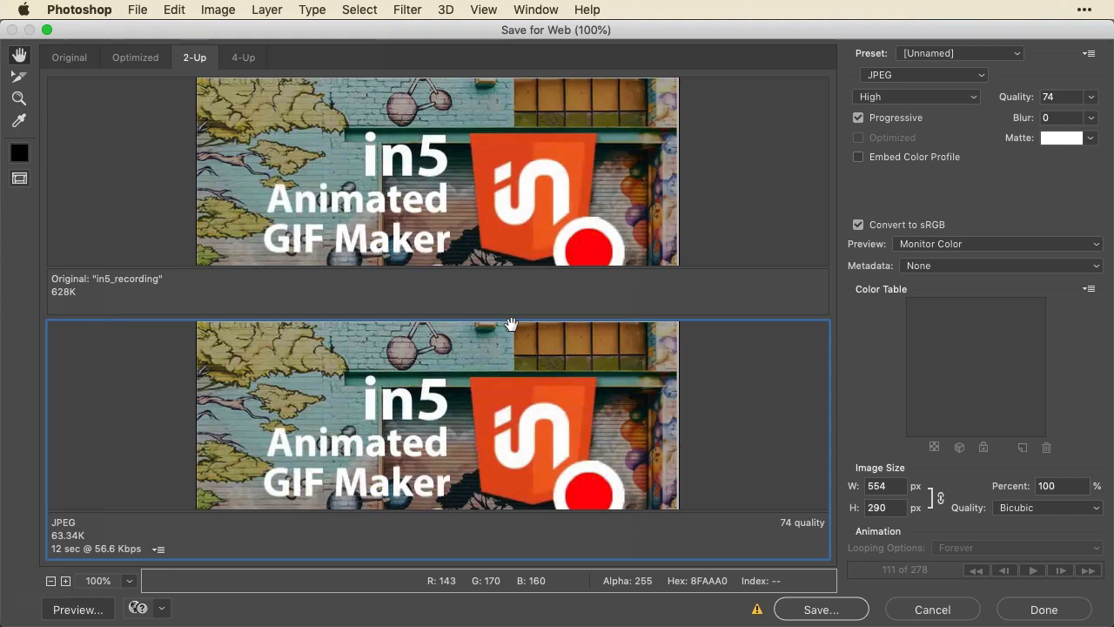
left_click(908, 75)
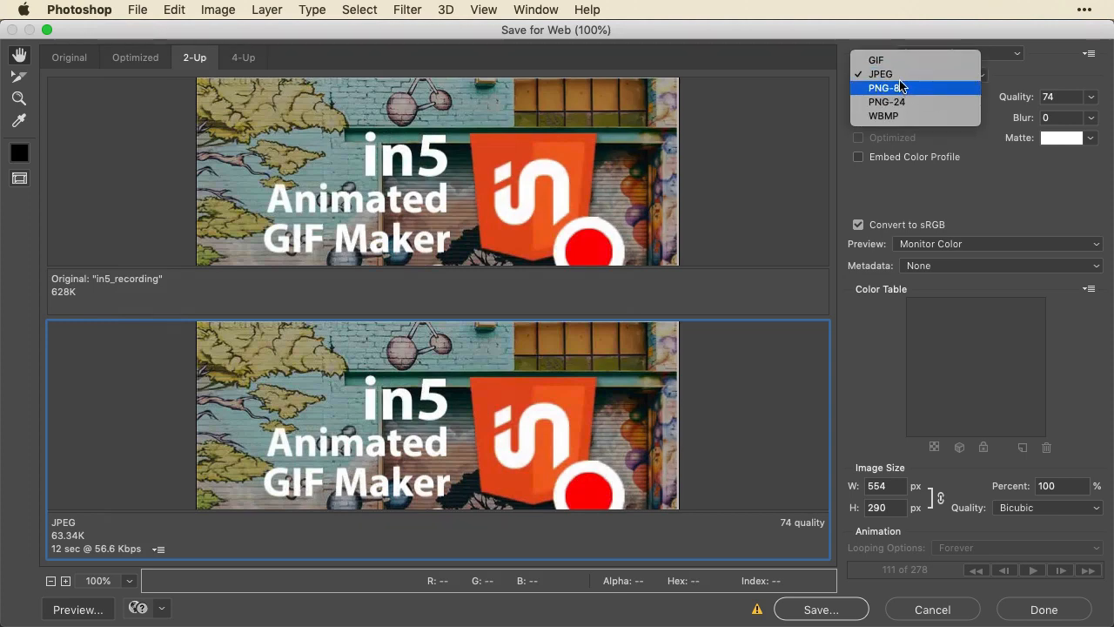
left_click(903, 60)
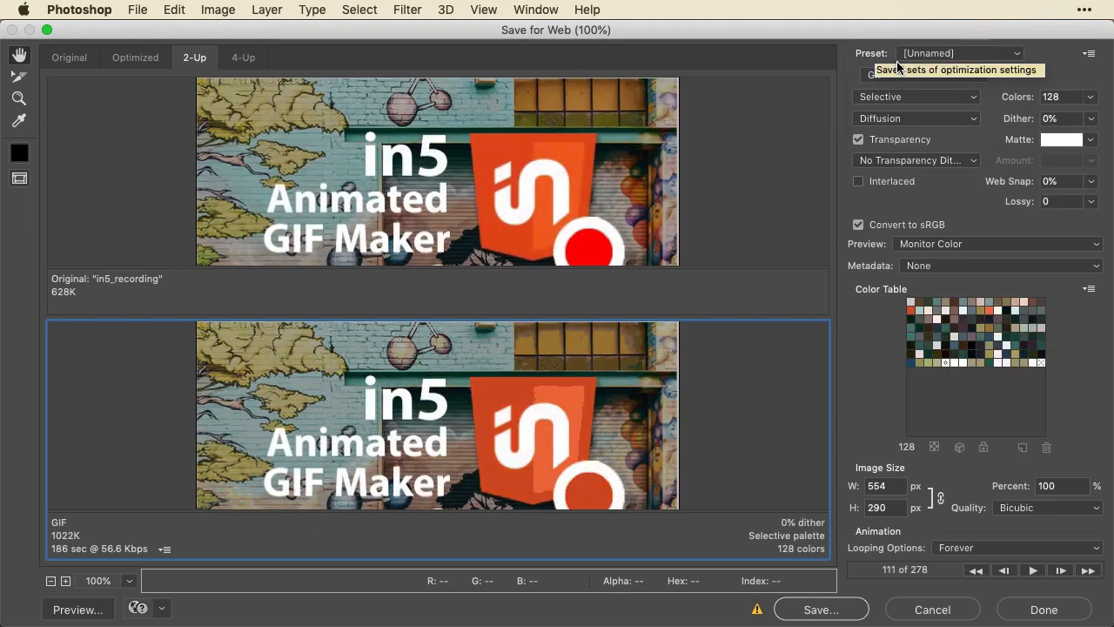
left_click(1087, 103)
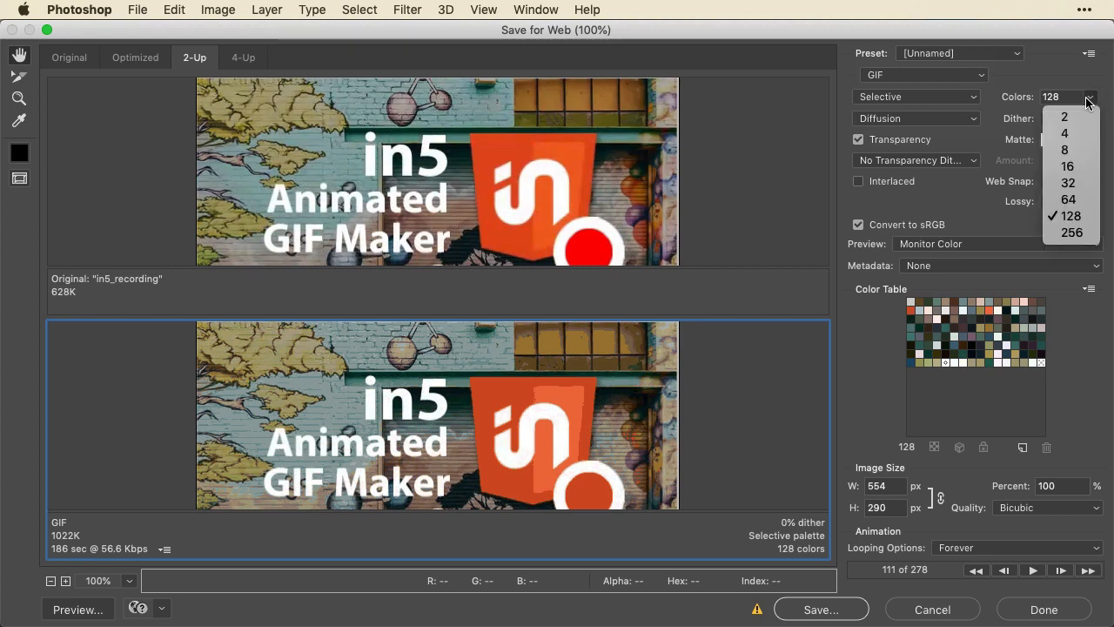
left_click(1073, 233)
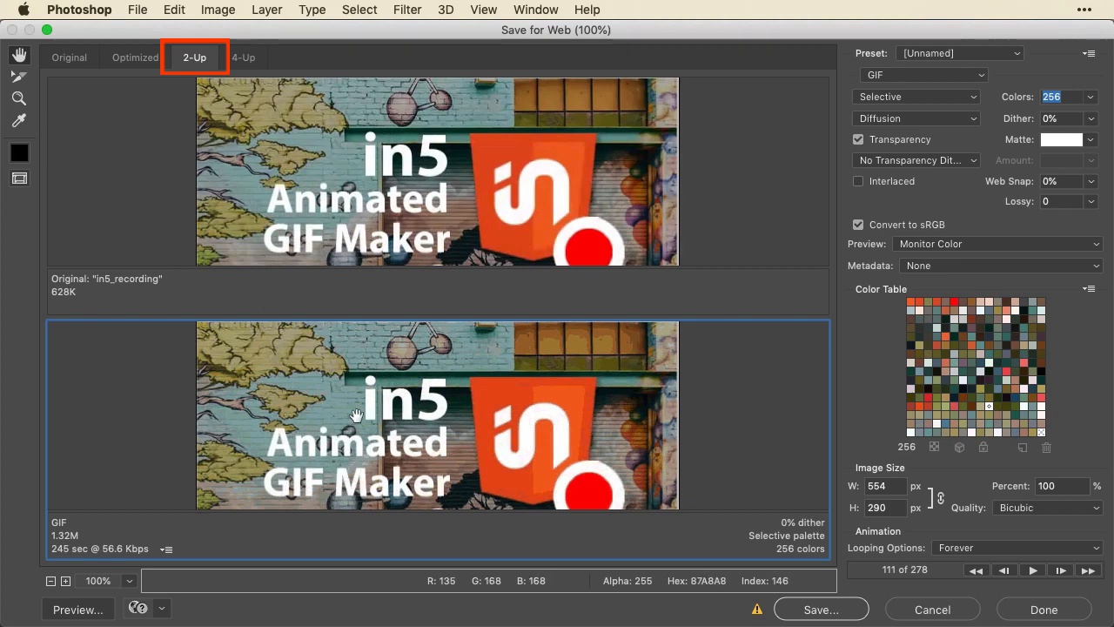
- Stop the GIF preview at frame 92, sample the logo's orange with the Eyedropper, and delete that color from the color table
left_click(1032, 571)
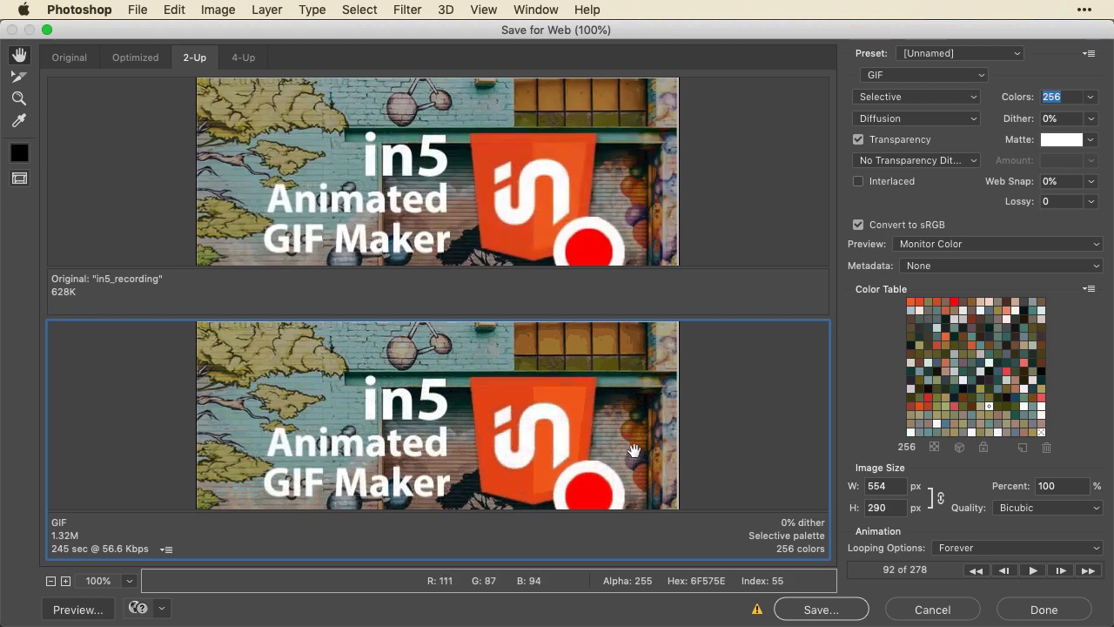
left_click(23, 123)
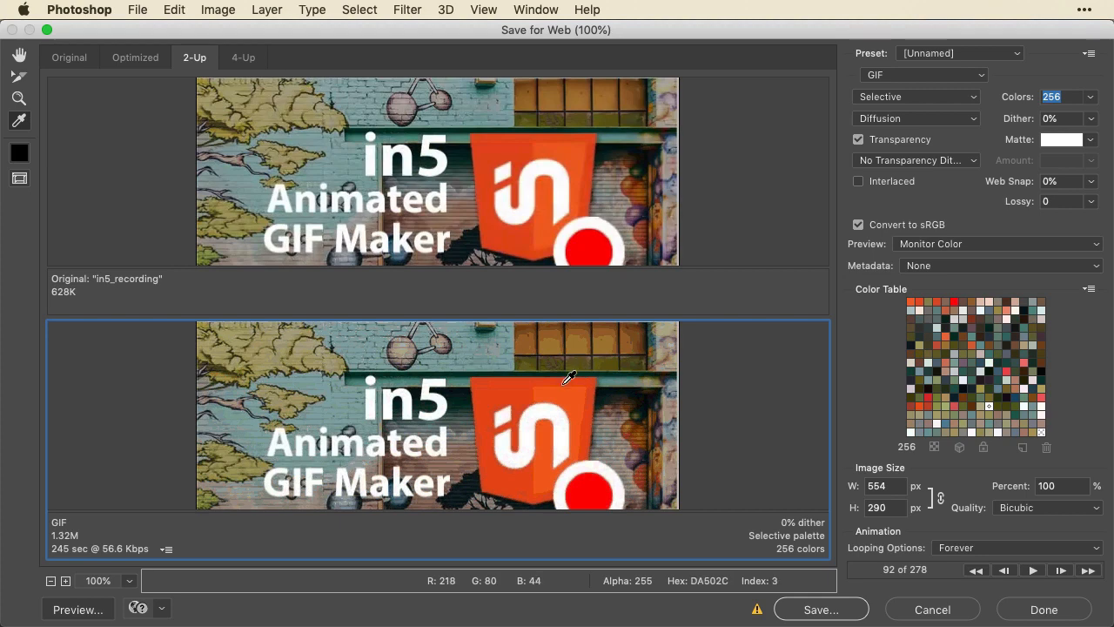
left_click(568, 380)
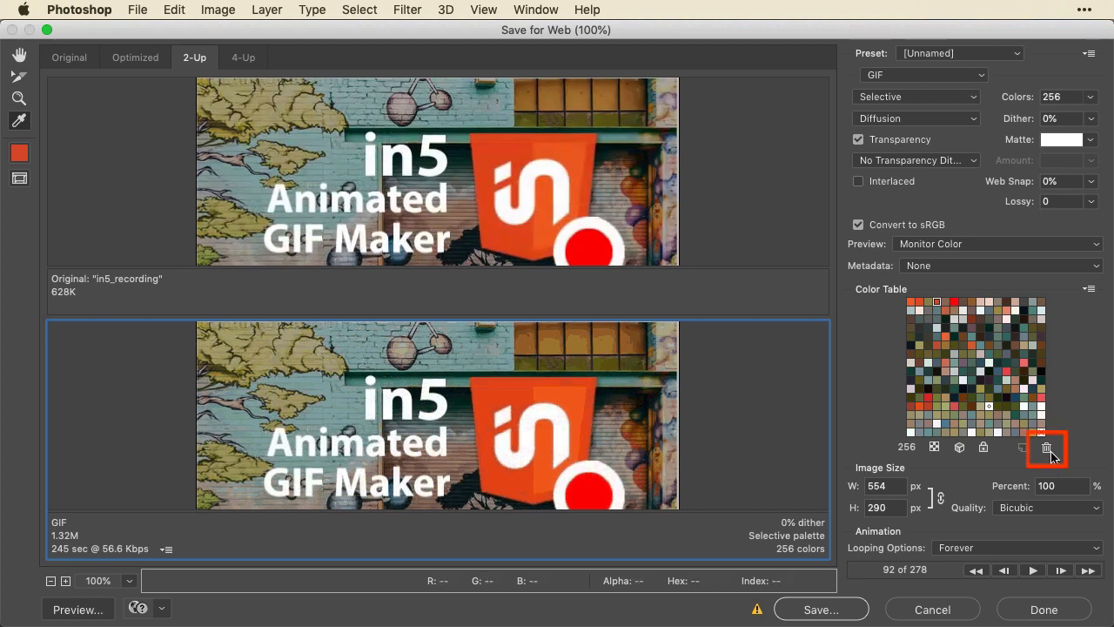
left_click(1047, 448)
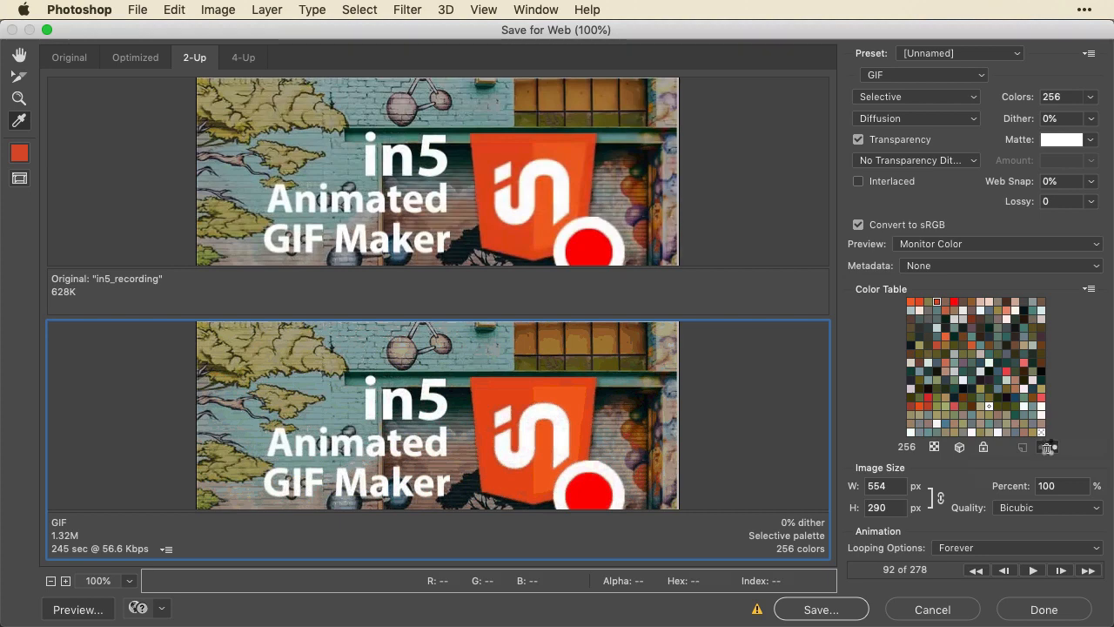
left_click(1048, 448)
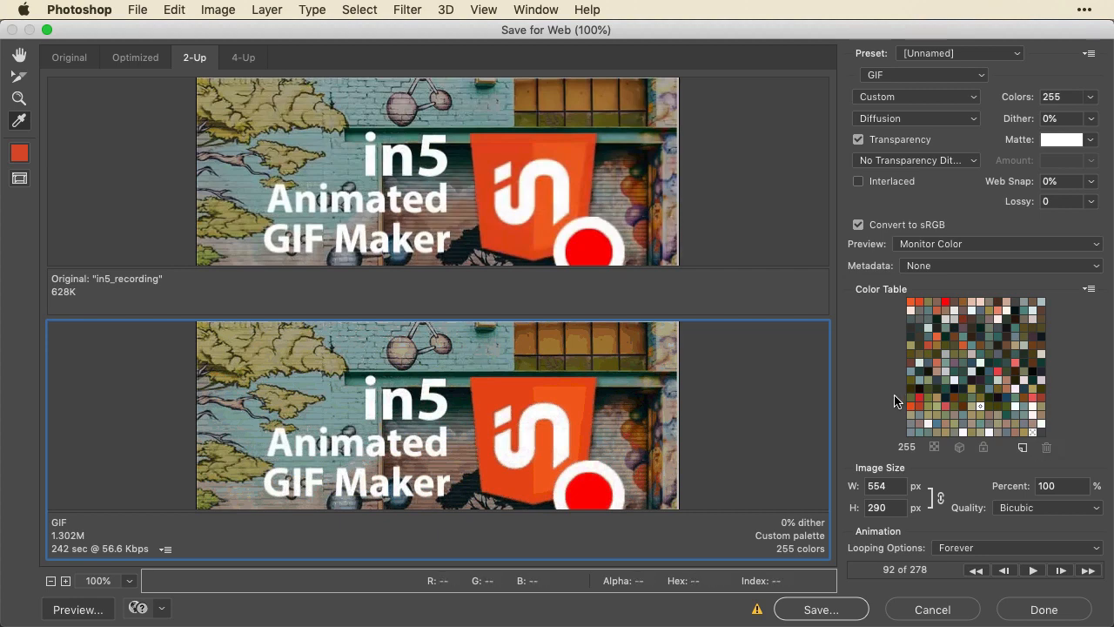
- Delete the brown sampled from the optimized image's window panes and add the matching color sampled from the original to the color table
left_click(585, 326)
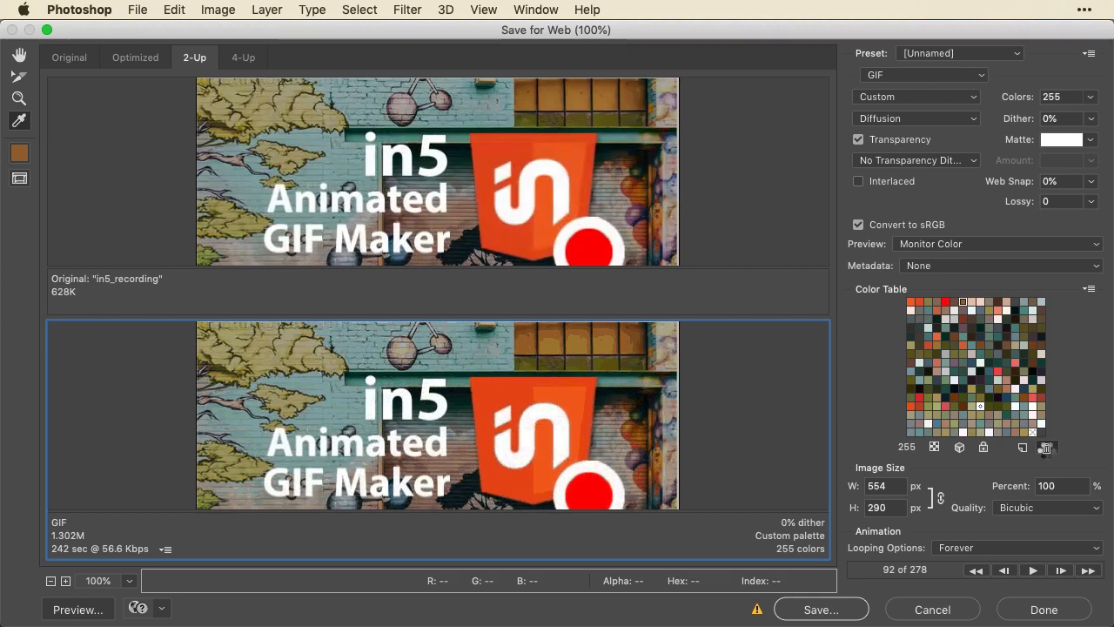
left_click(1046, 447)
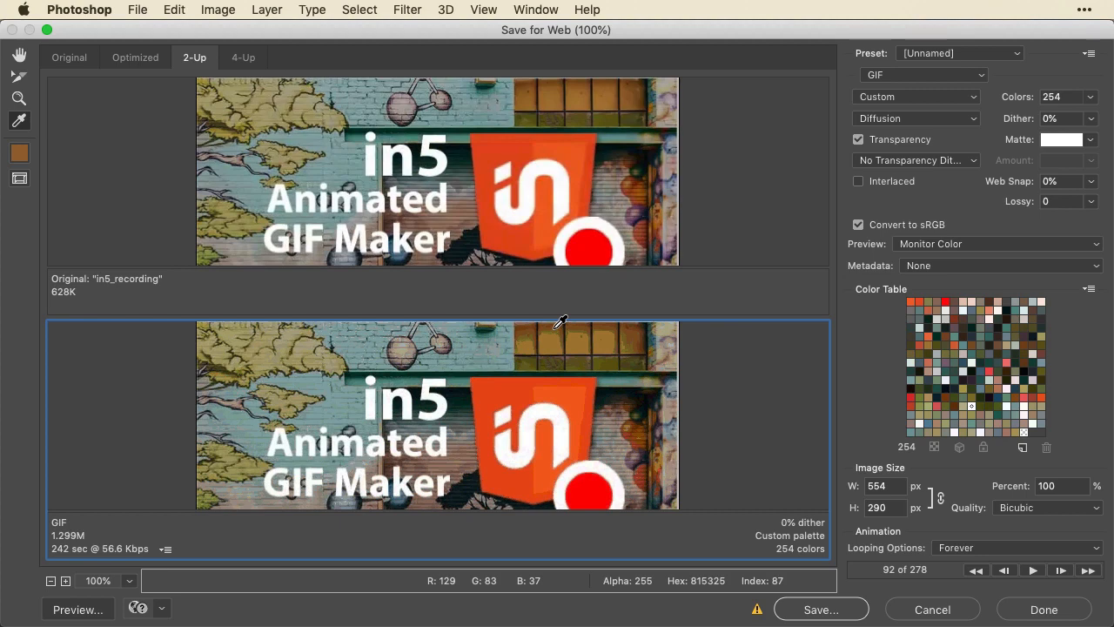
left_click(593, 98)
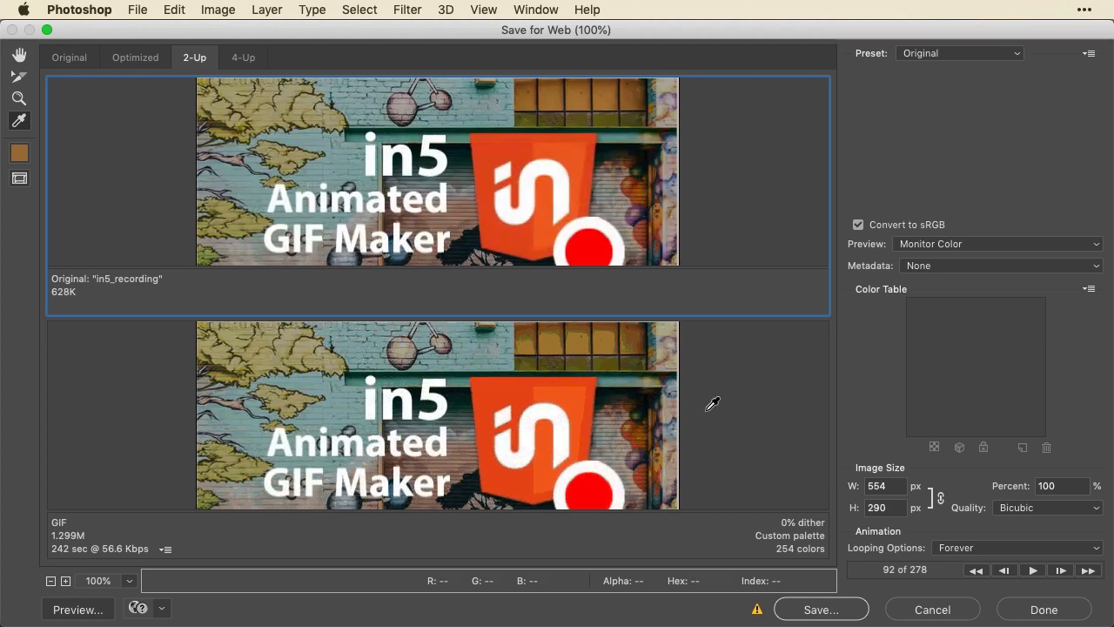
left_click(99, 331)
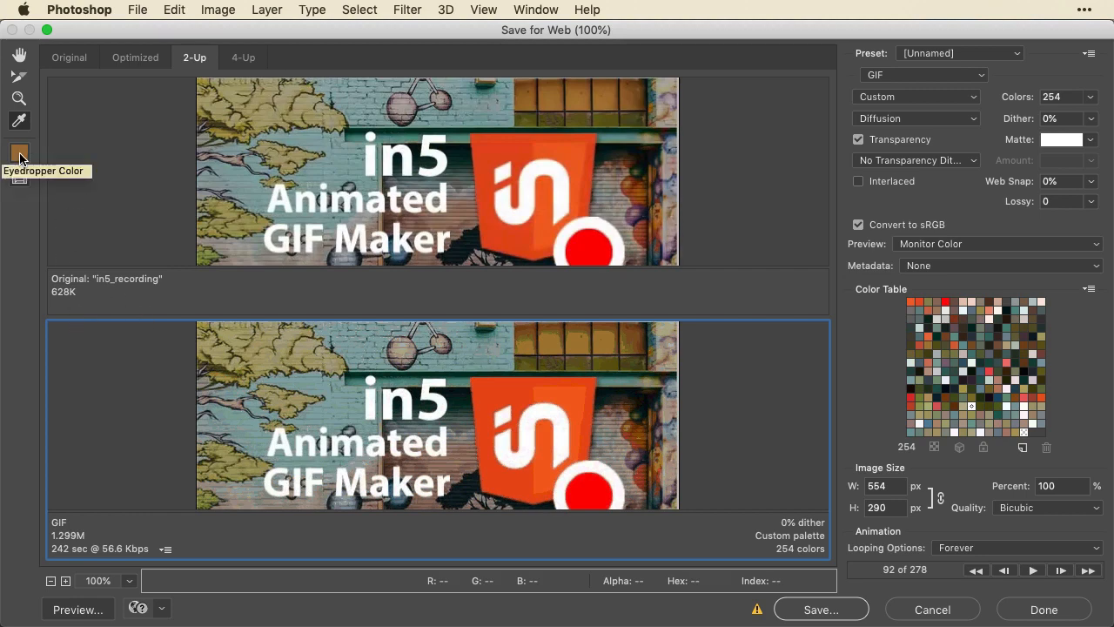
left_click(1022, 450)
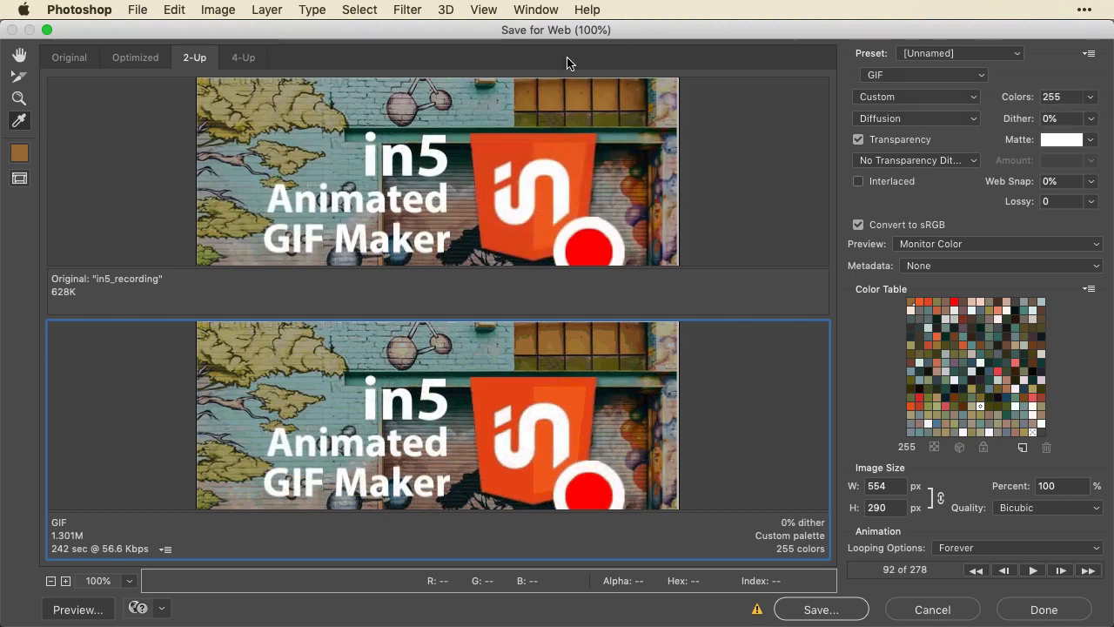
- Examine the animation's looping options, including the custom loop count, and keep looping set to Forever
left_click(1004, 550)
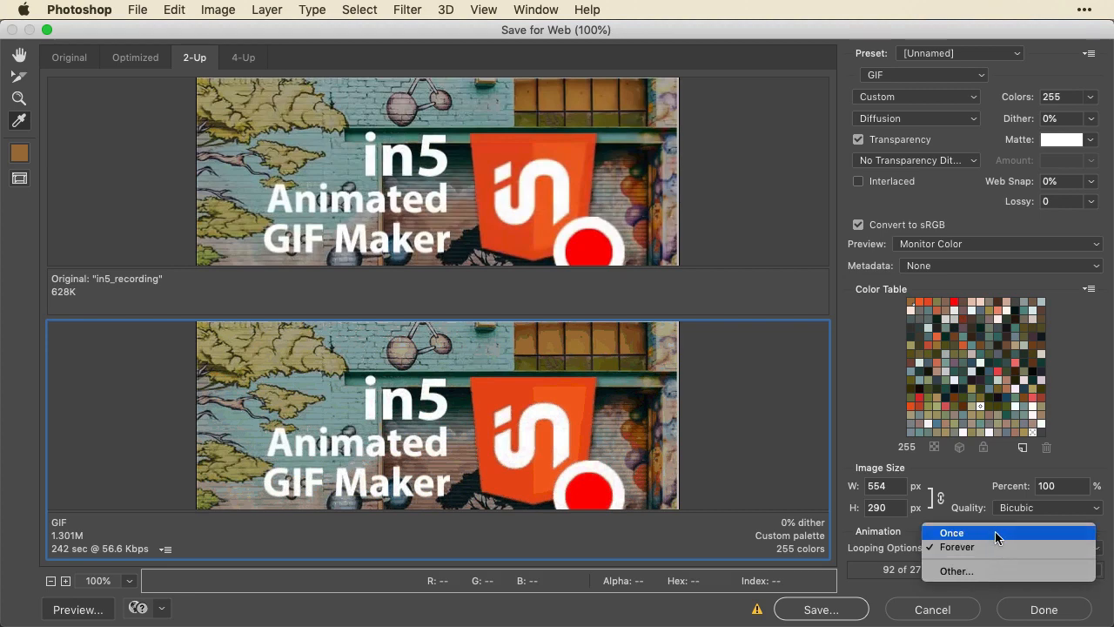
left_click(989, 571)
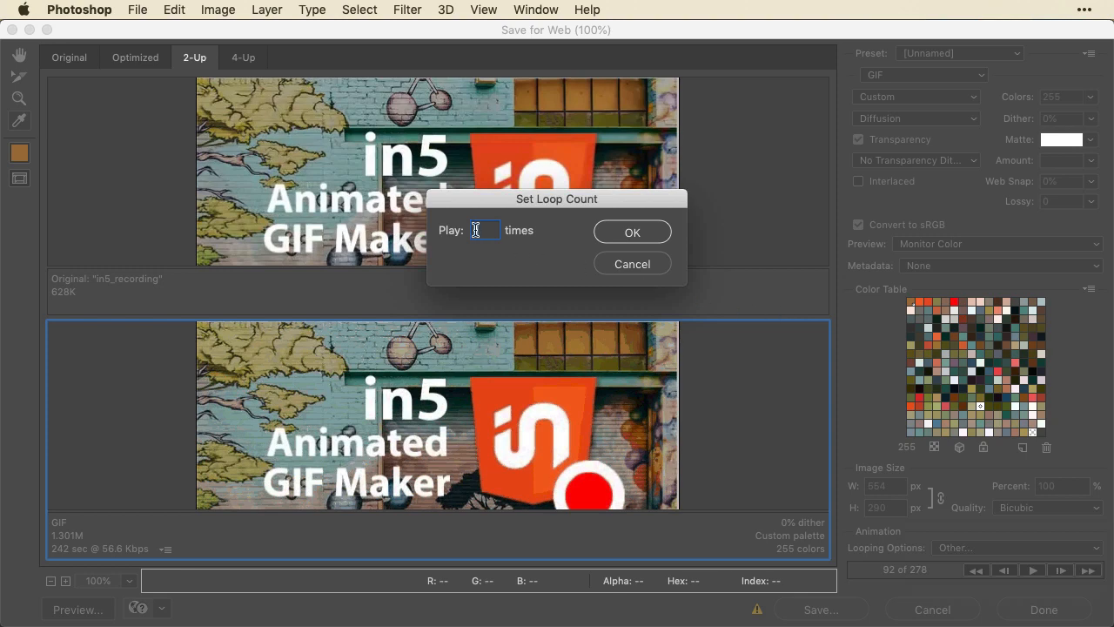
left_click(616, 263)
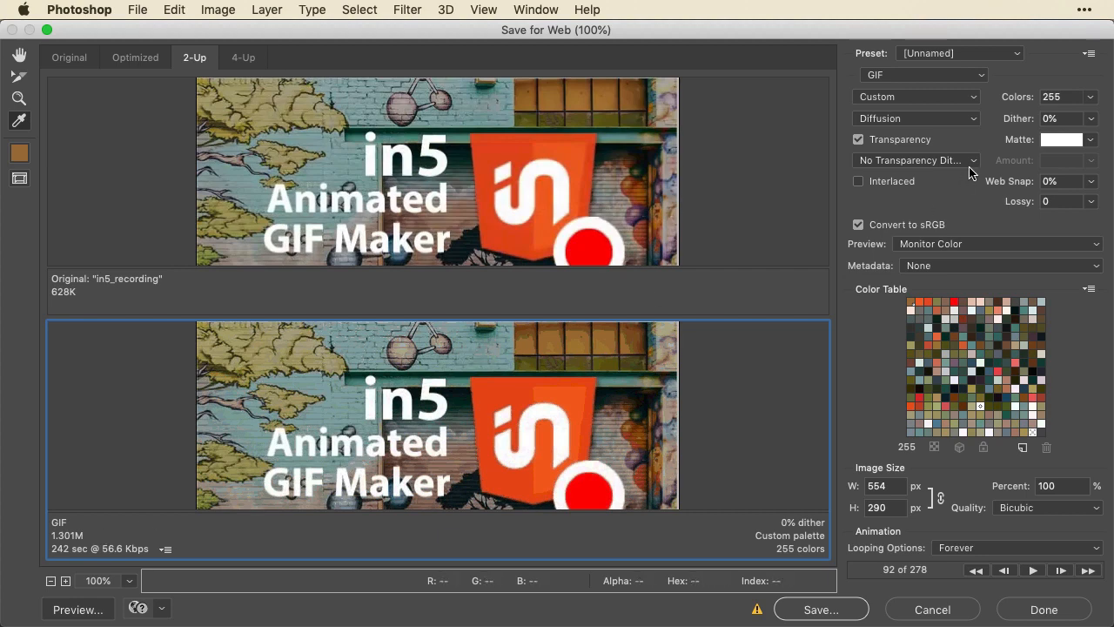
- Try a lossy value of 25 on the GIF, reduce it to 4, and cancel the Save for Web export
left_click(1091, 201)
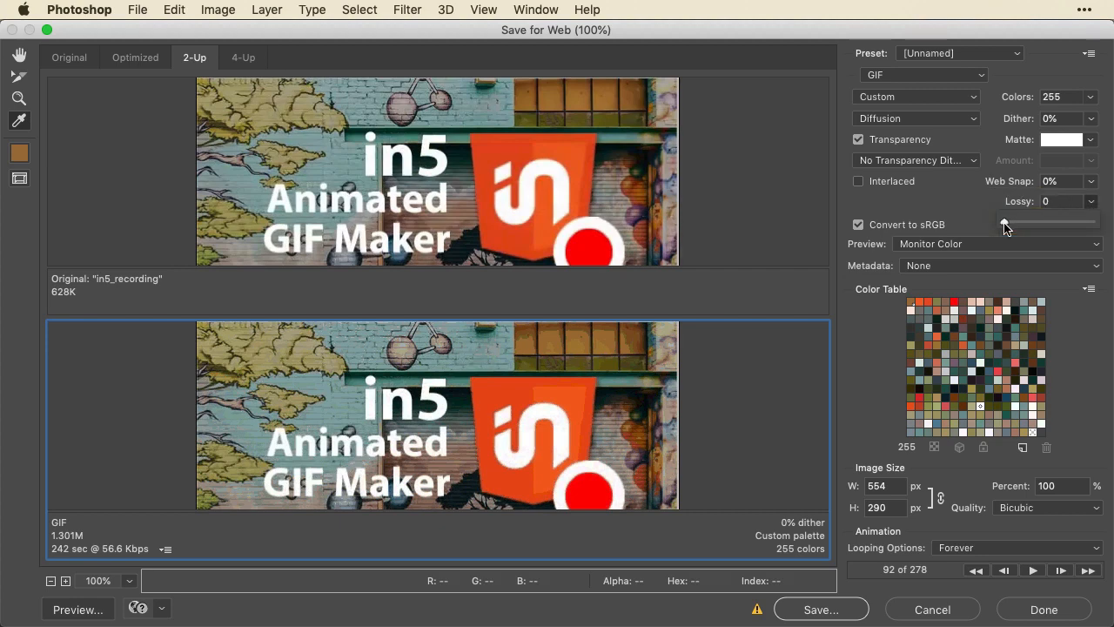
left_click_drag(1005, 225, 1027, 221)
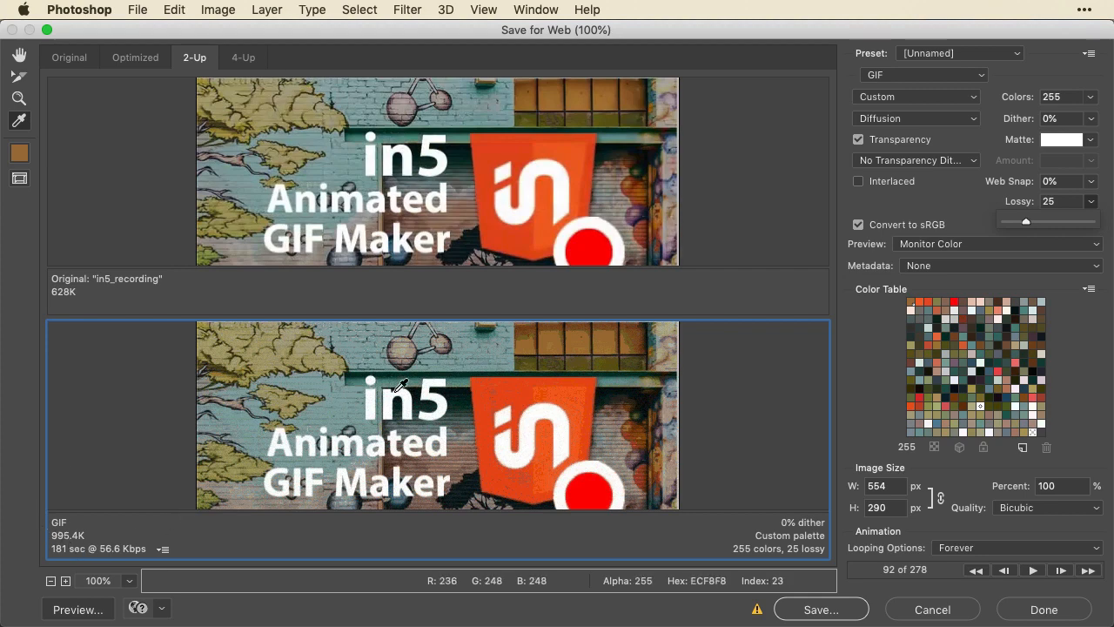
left_click_drag(1028, 226, 1011, 223)
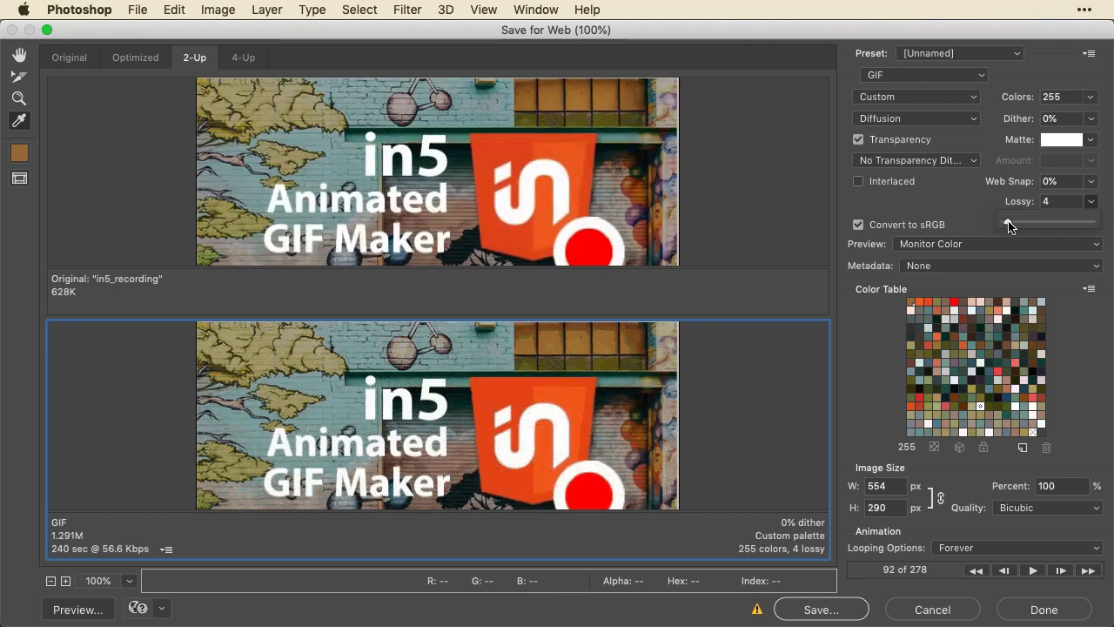
left_click(973, 122)
left_click(966, 201)
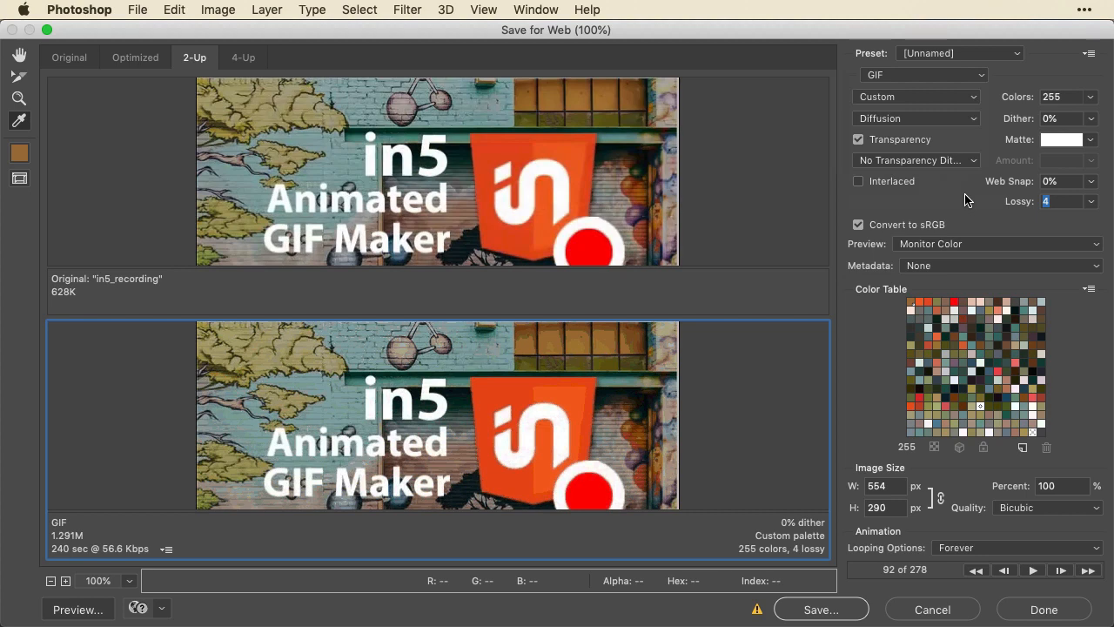
left_click(926, 616)
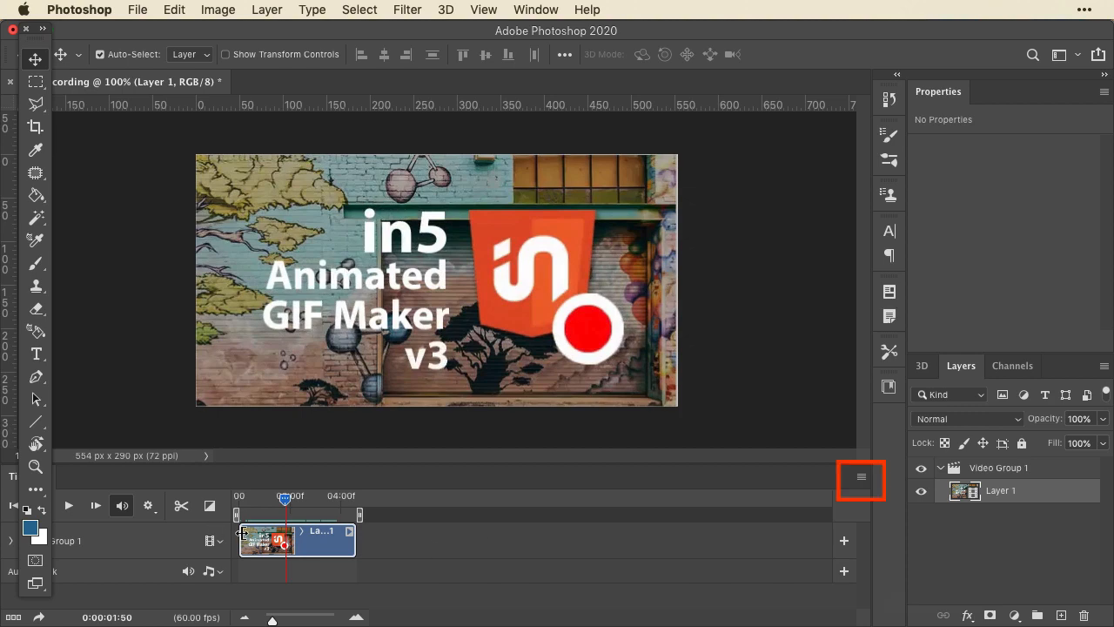
left_click(862, 481)
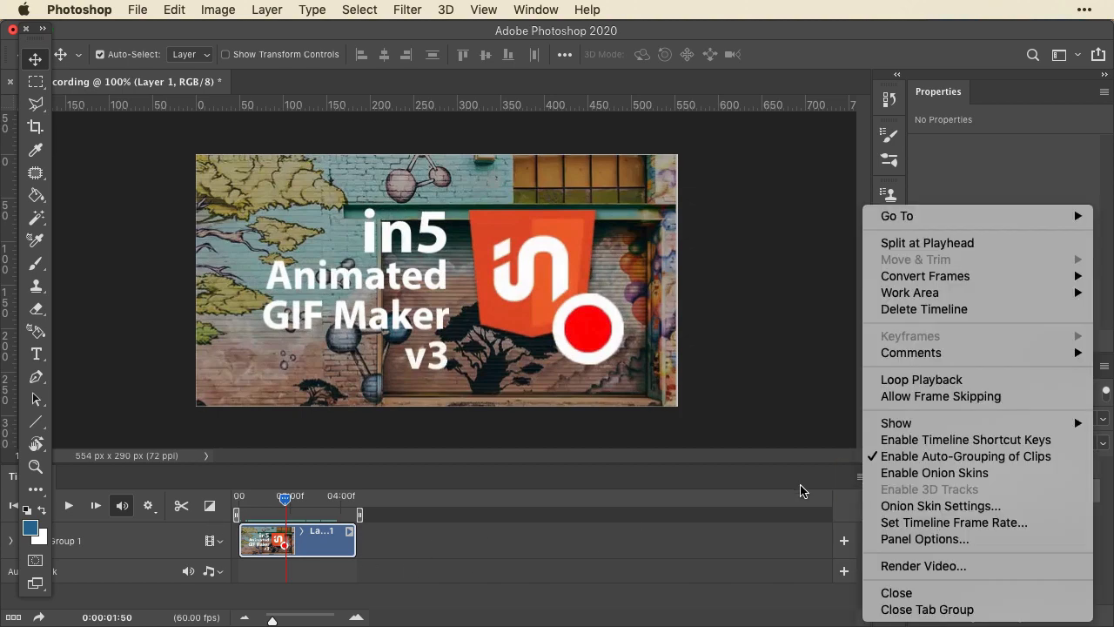
left_click(765, 199)
left_click(554, 8)
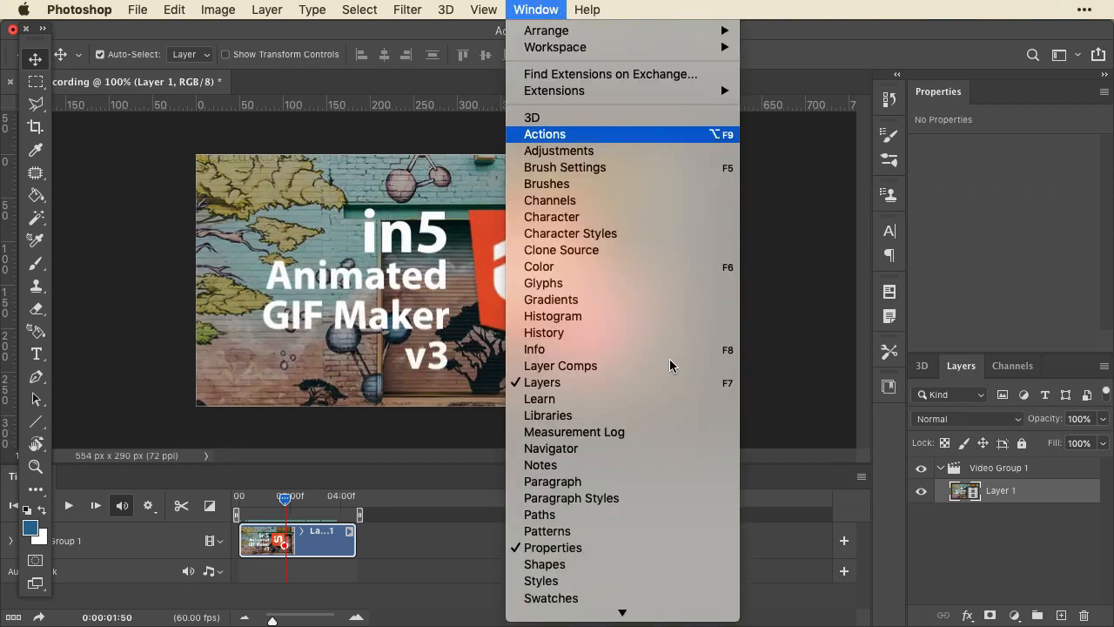
scroll(702, 586, "down", 3)
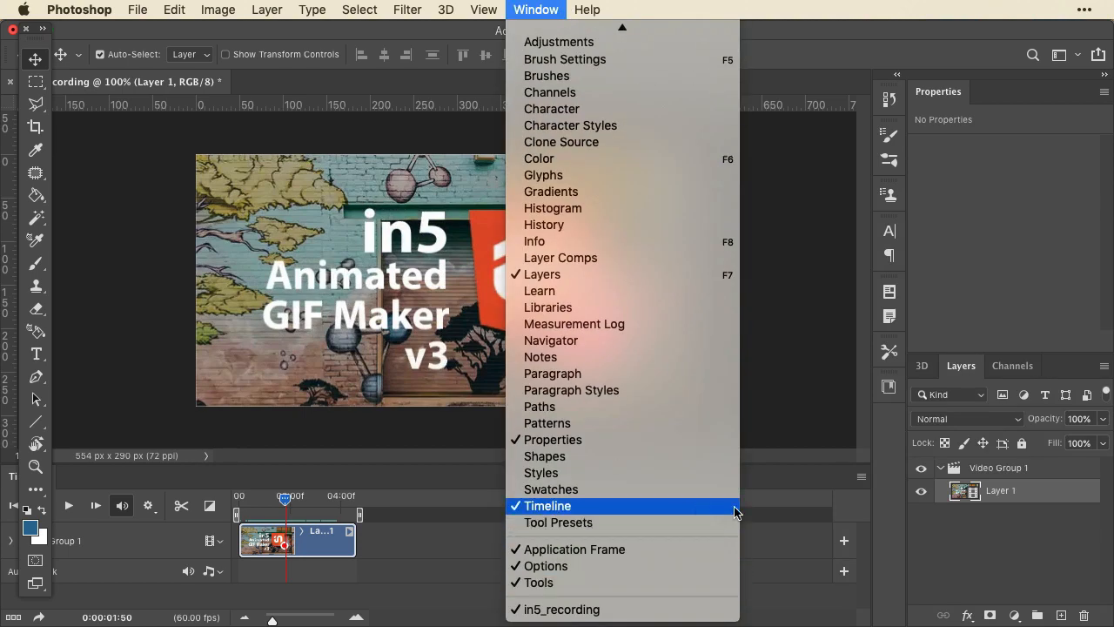
left_click(856, 502)
- Set the timeline frame rate to 15 fps
left_click(862, 478)
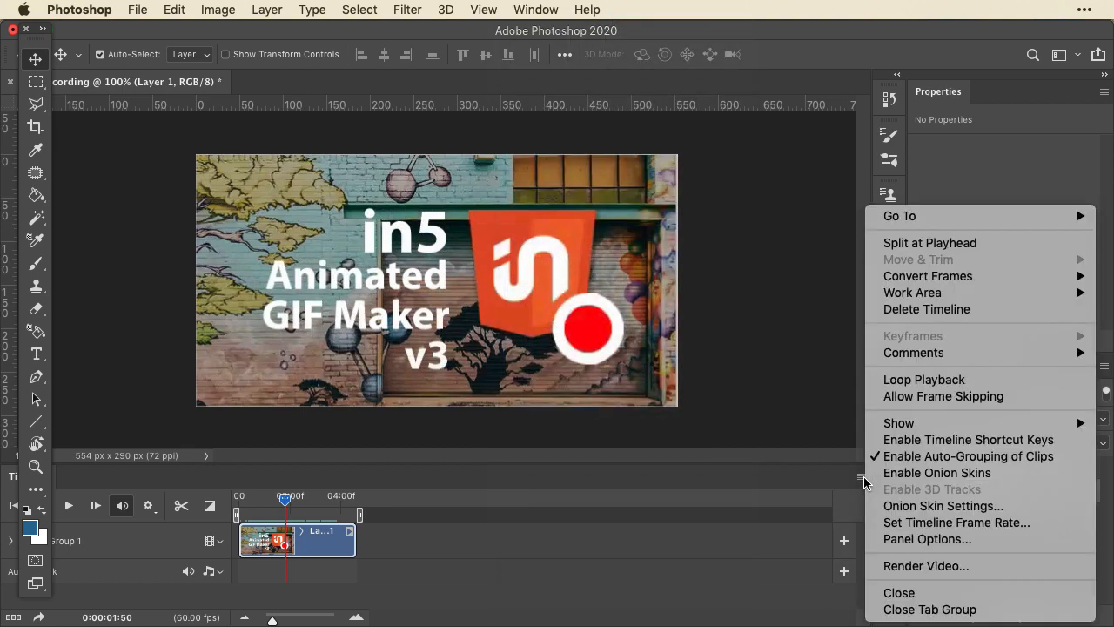
mouse_move(1070, 284)
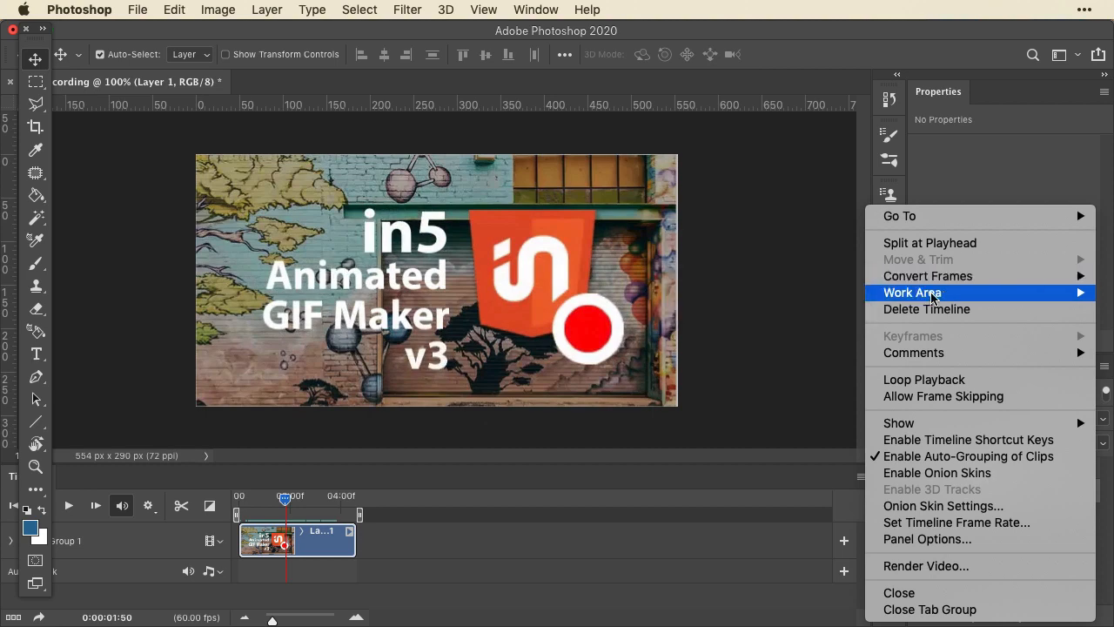
left_click(948, 523)
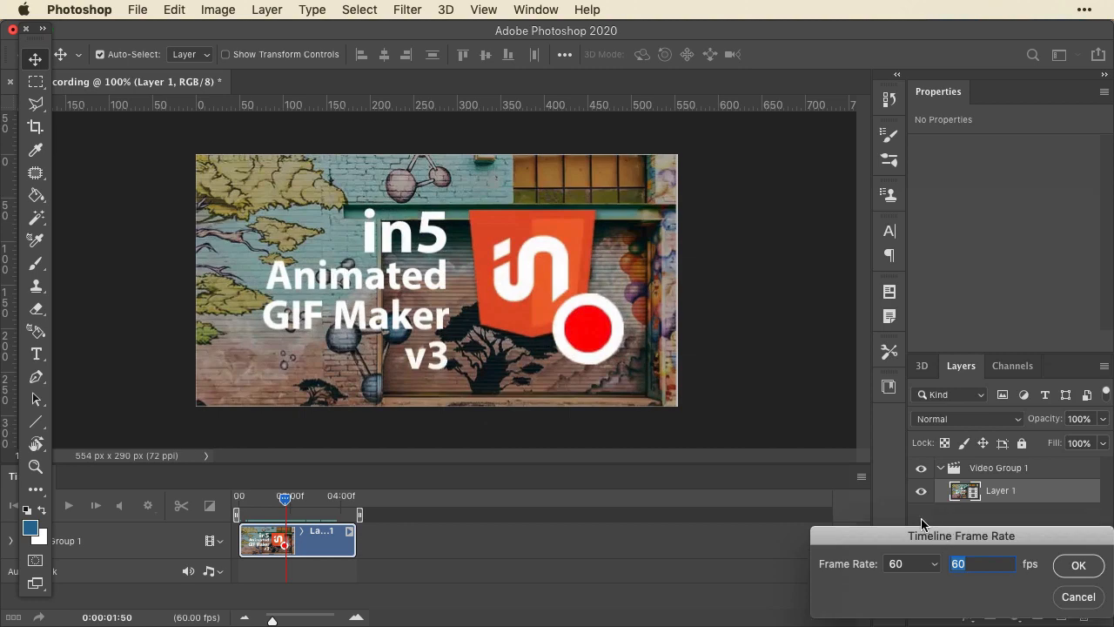
left_click_drag(933, 536, 669, 304)
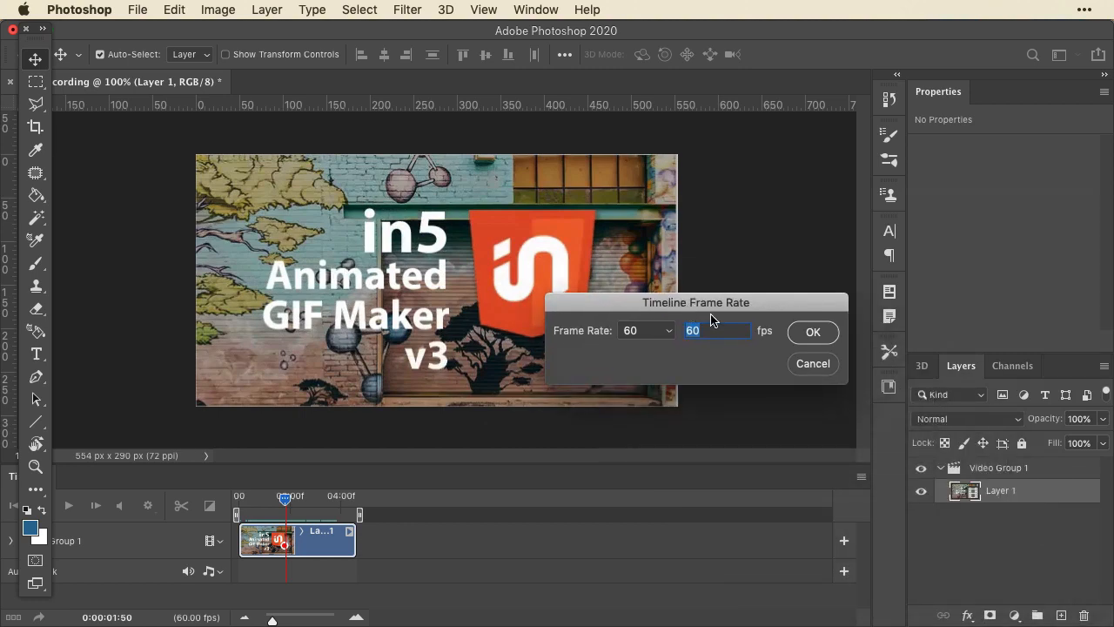
left_click(641, 330)
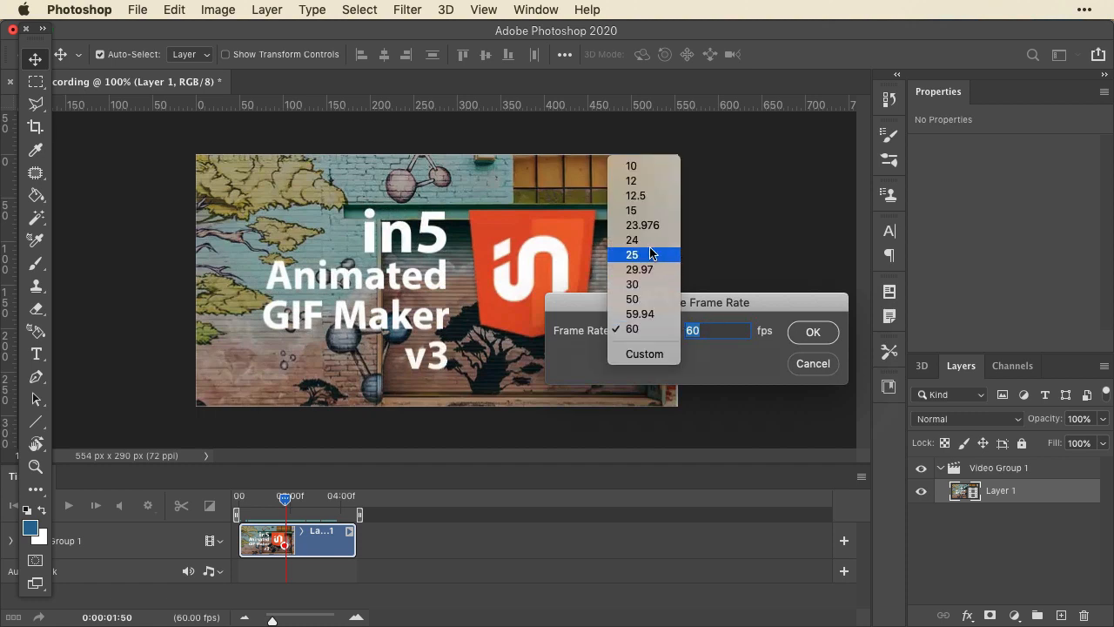
left_click(654, 218)
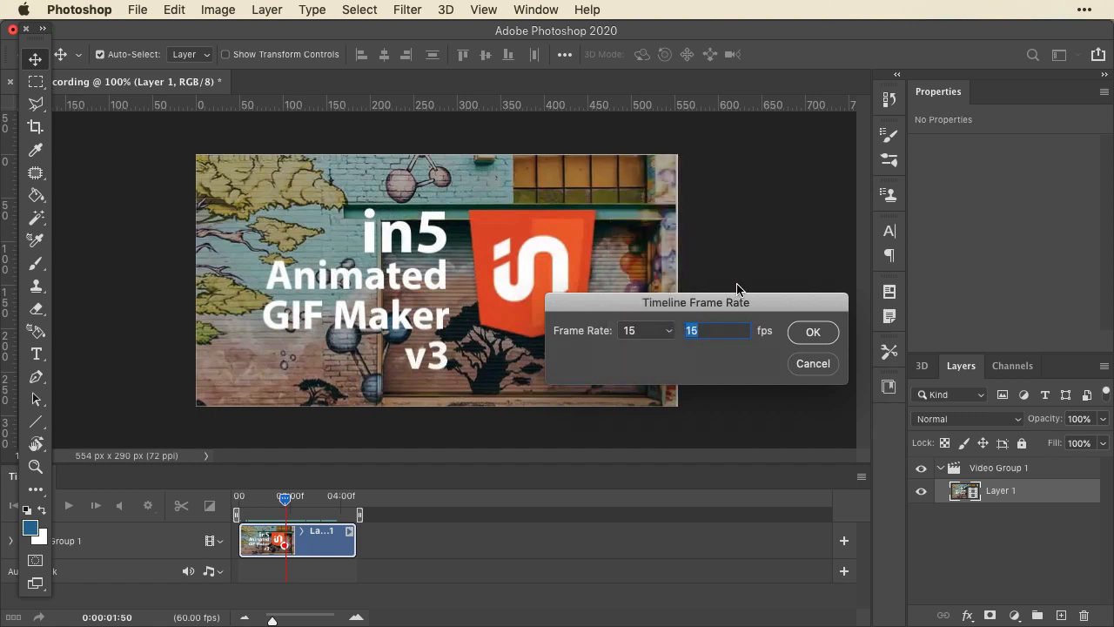
left_click(818, 340)
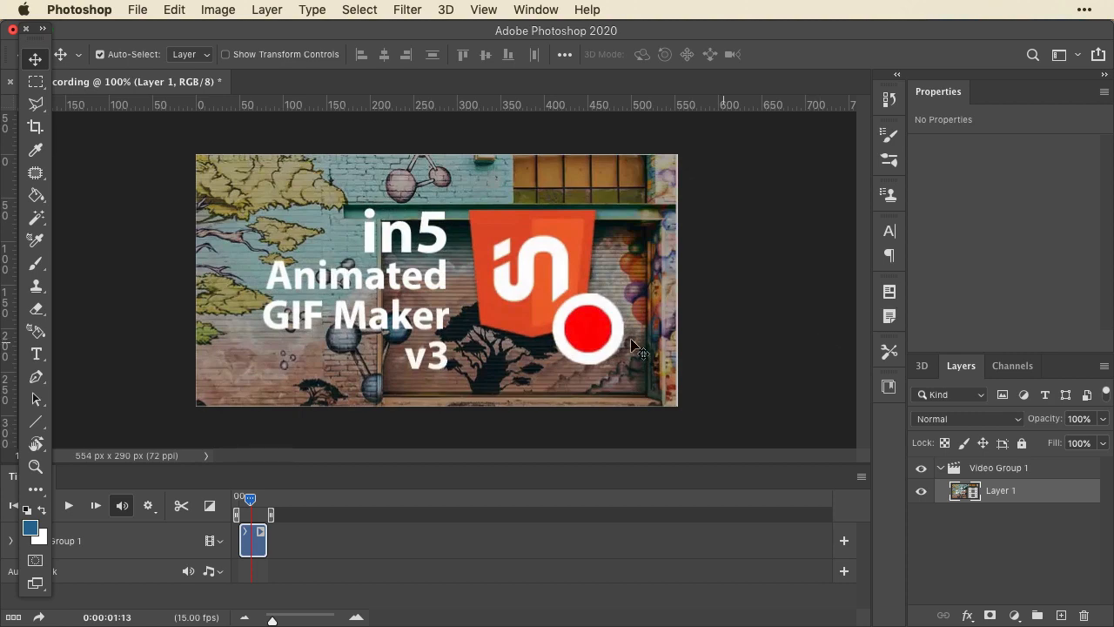
- Return the playhead to the start and open the recording in Save for Web (Legacy) as a GIF with 256 colors
mouse_move(248, 505)
left_mouse_down()
mouse_move(277, 504)
mouse_move(238, 503)
left_mouse_up()
left_click(127, 10)
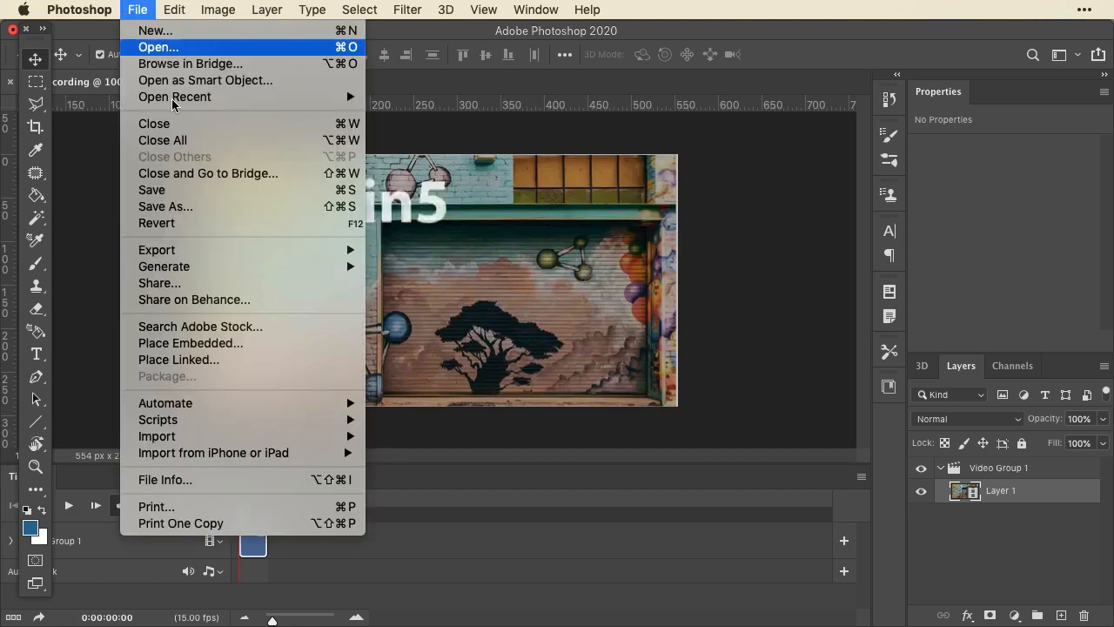
mouse_move(211, 248)
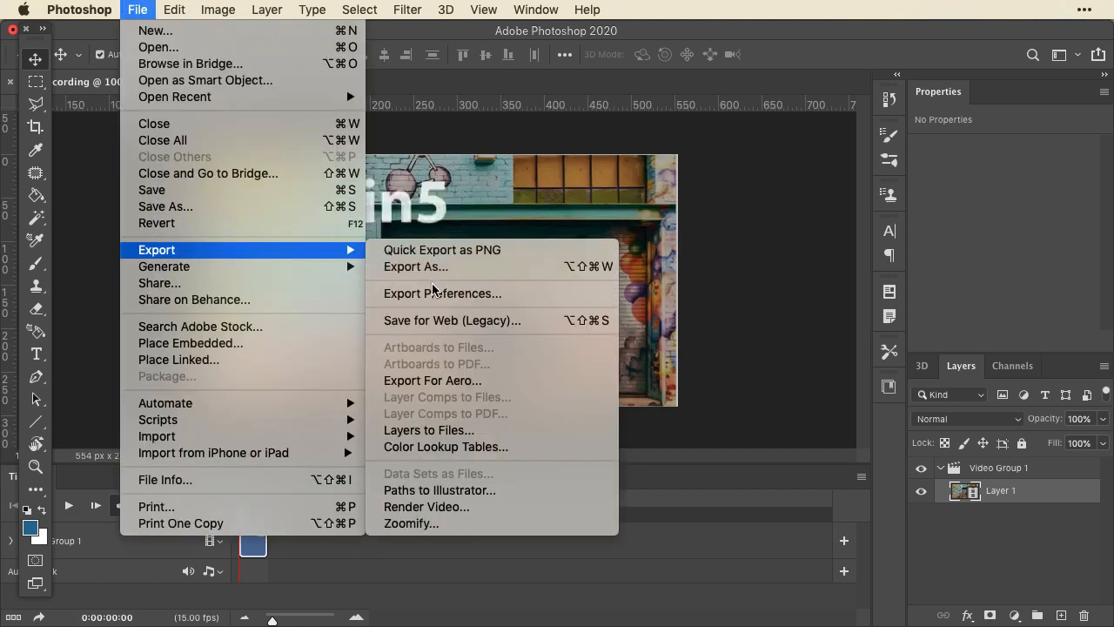
left_click(437, 320)
left_click(915, 75)
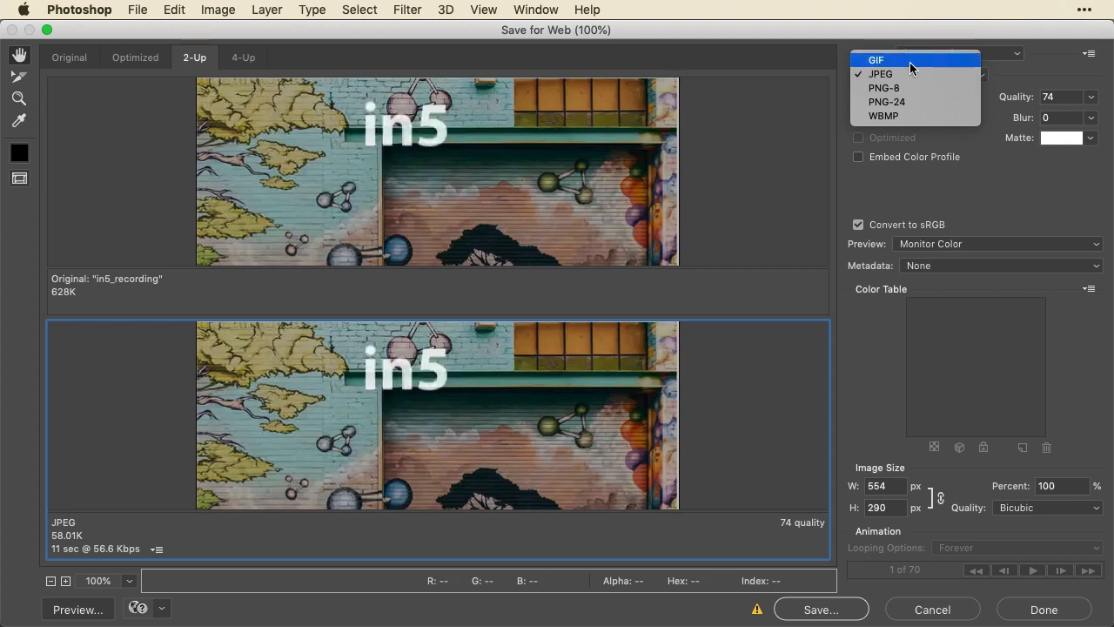
left_click(910, 61)
left_click(1091, 103)
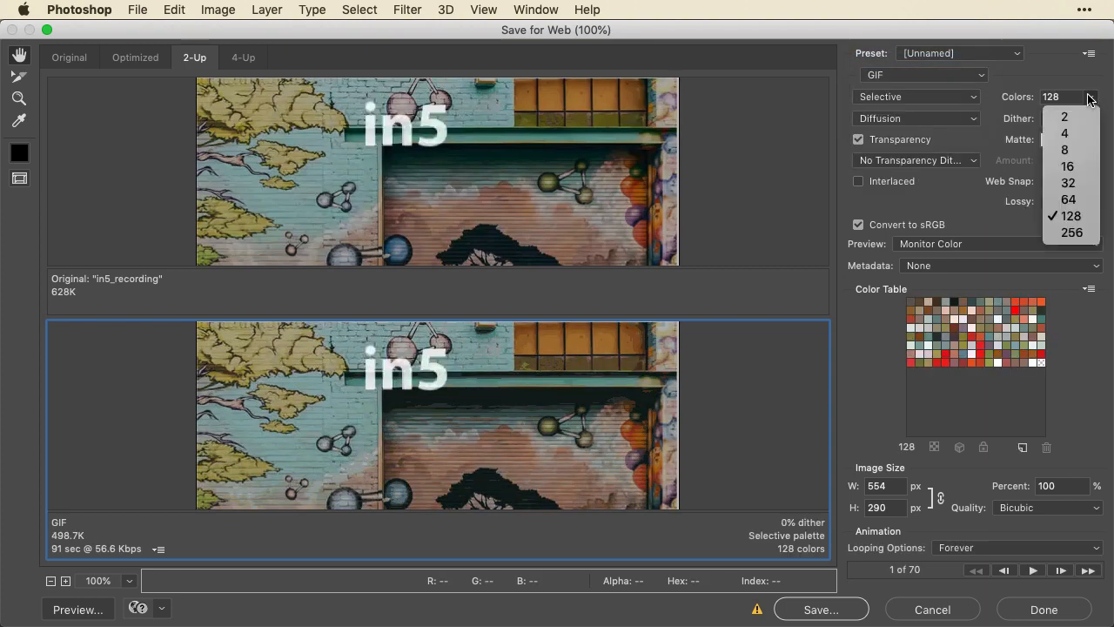
left_click(1064, 233)
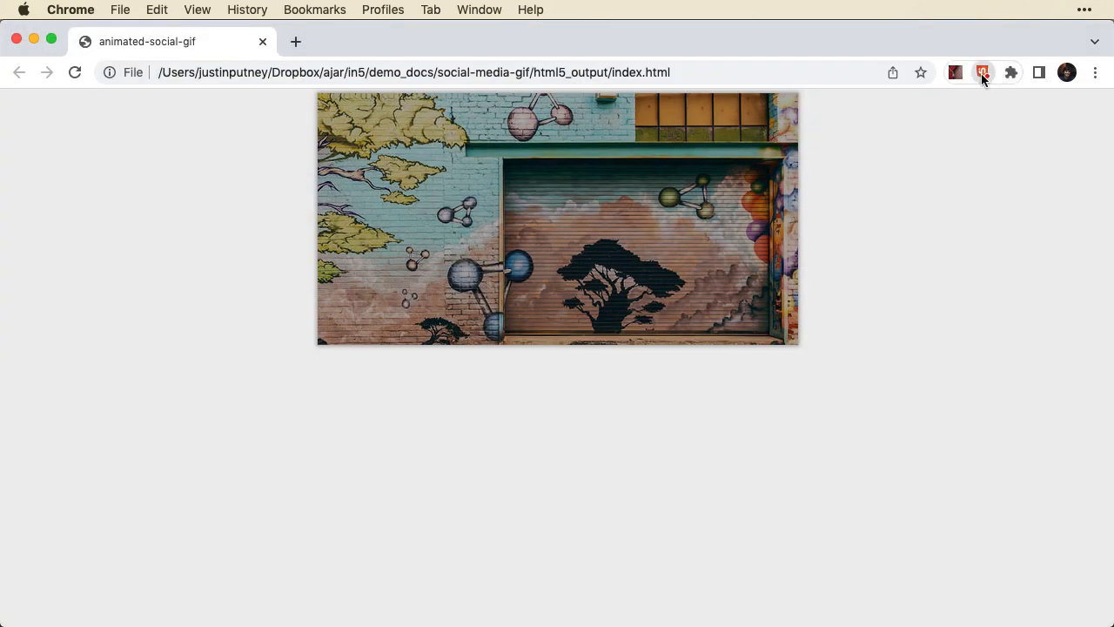
- In Chrome, switch the in5 Animated GIF Maker's video quality to custom to examine its settings, and return it to max
left_click(982, 75)
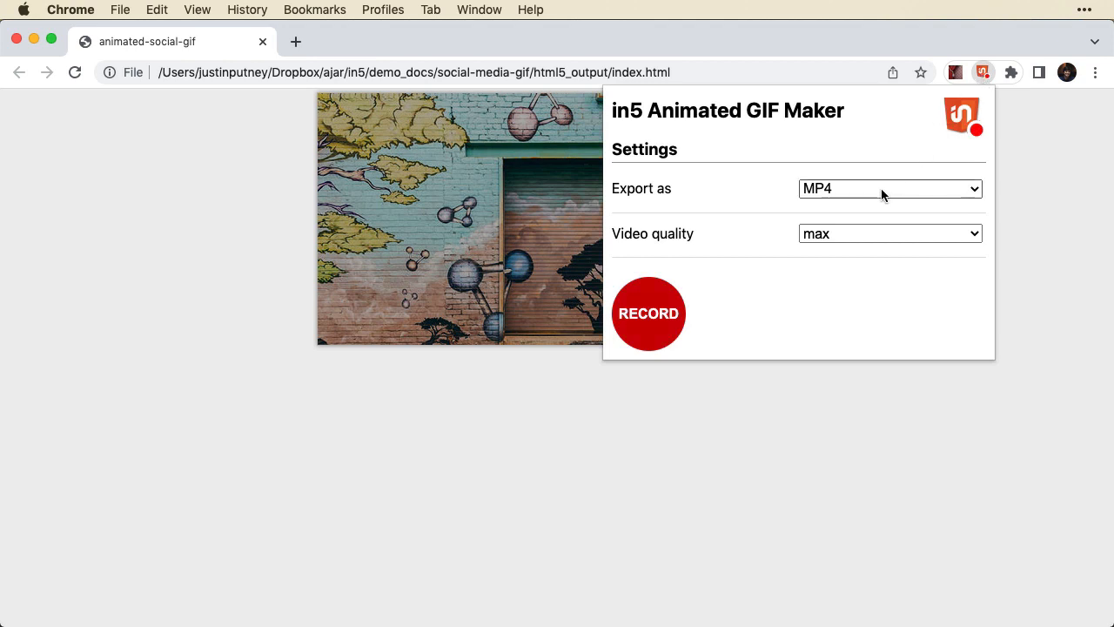
left_click(847, 233)
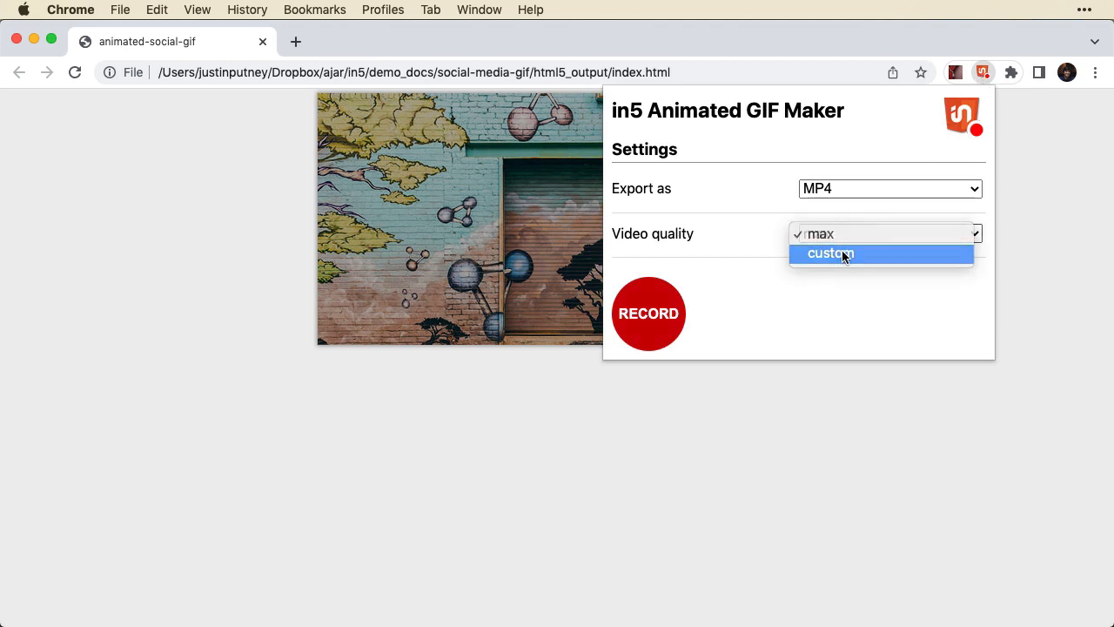
left_click(842, 255)
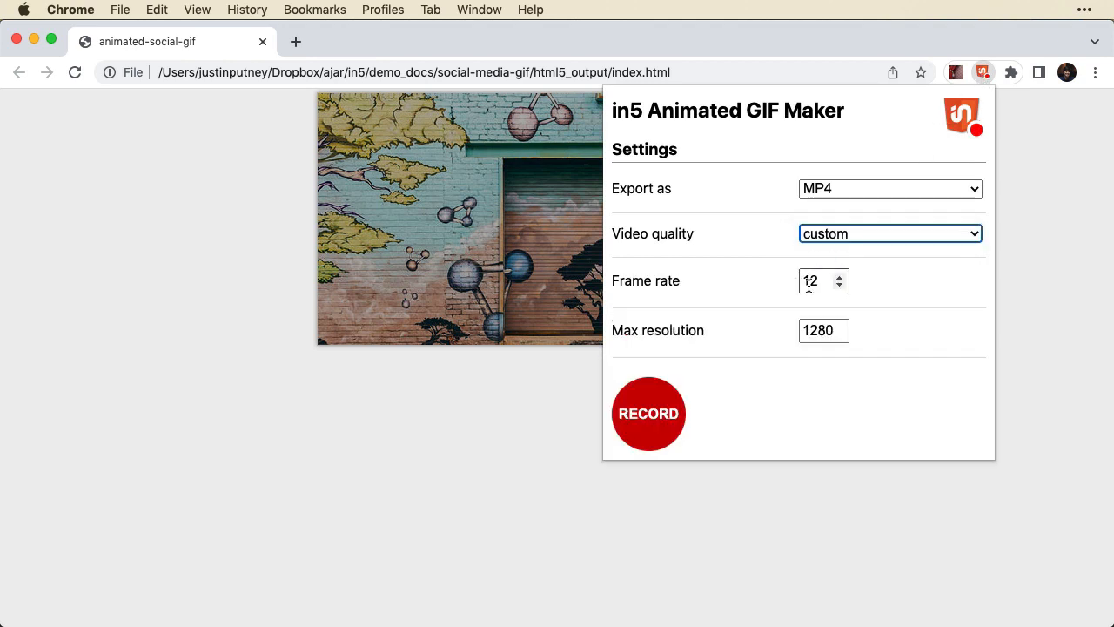
left_click(852, 234)
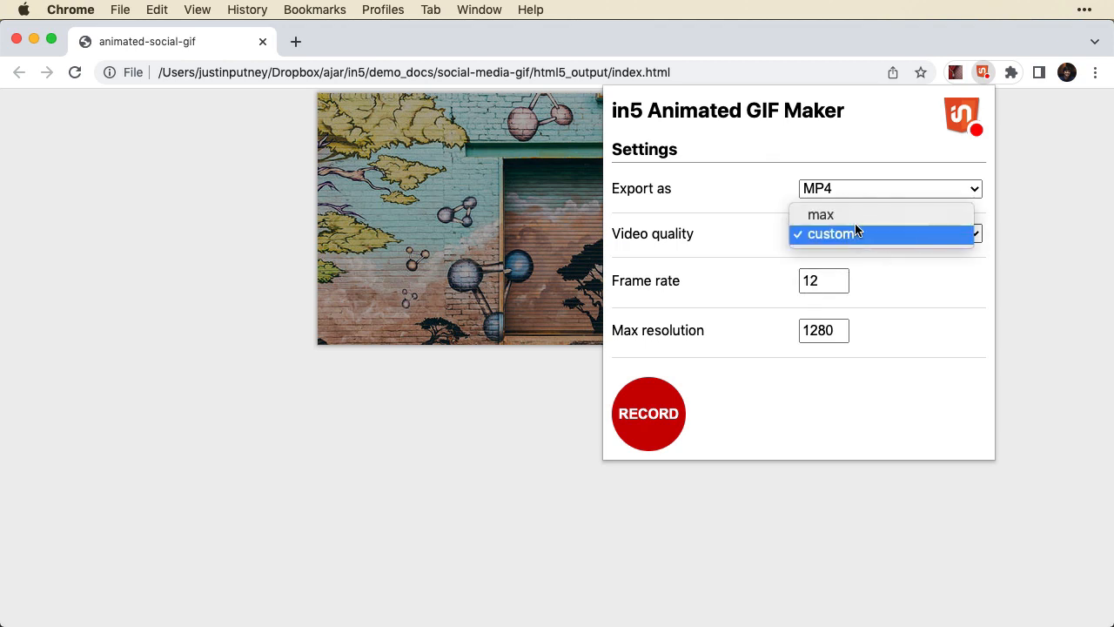
left_click(859, 213)
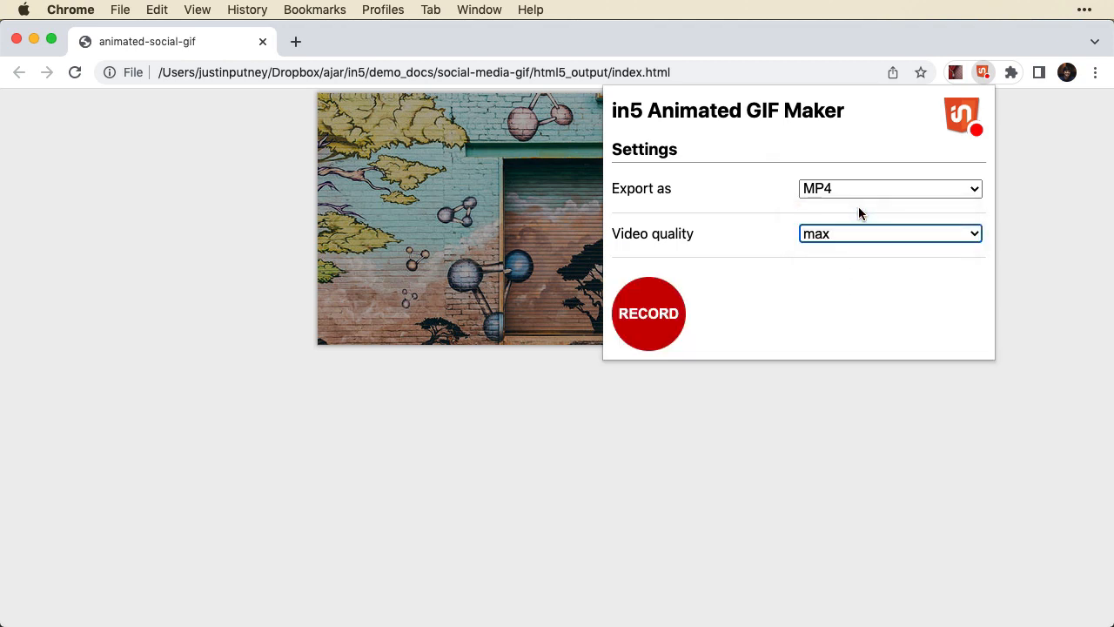